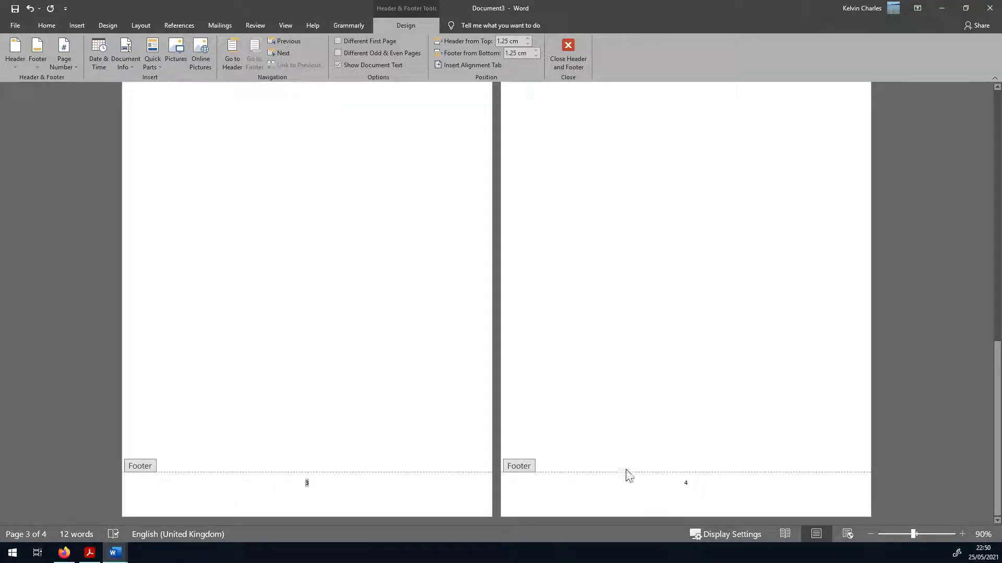
- Turn on a different first page for the document's headers and footers
{"action": "scroll", "coordinate": [667, 487], "scroll_direction": "up", "scroll_amount": 8}
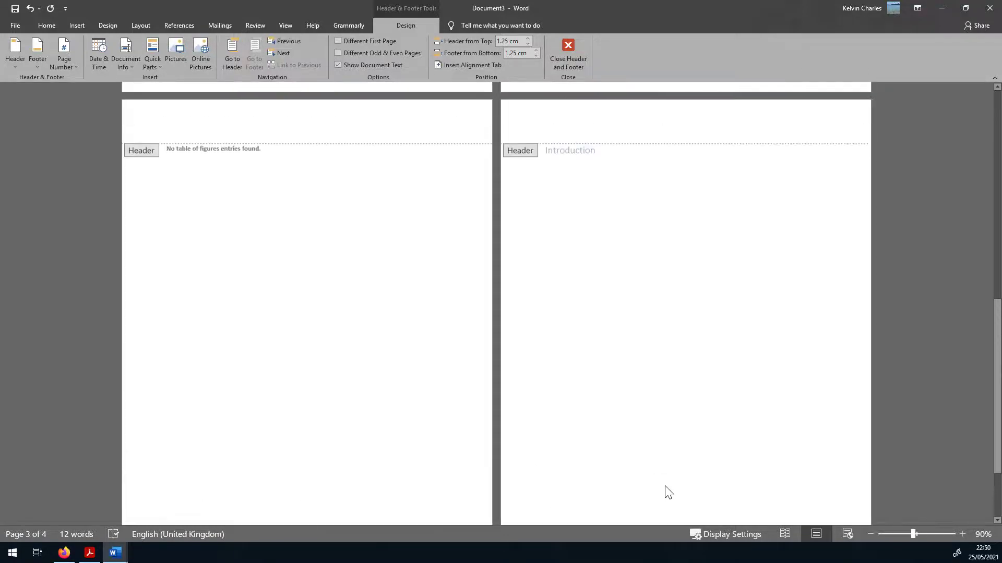
{"action": "scroll", "coordinate": [660, 479], "scroll_direction": "up", "scroll_amount": 2}
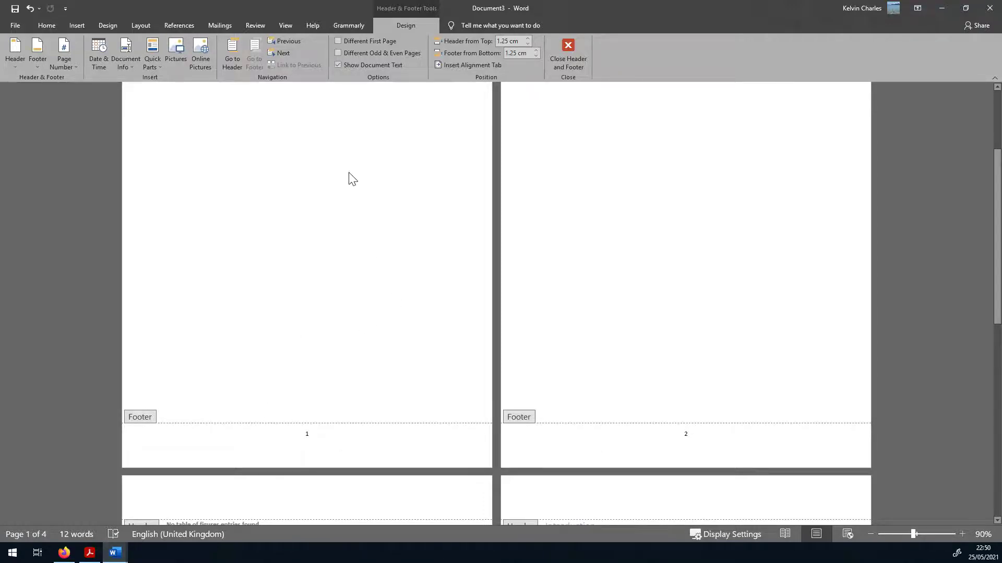
{"action": "left_click", "coordinate": [337, 41]}
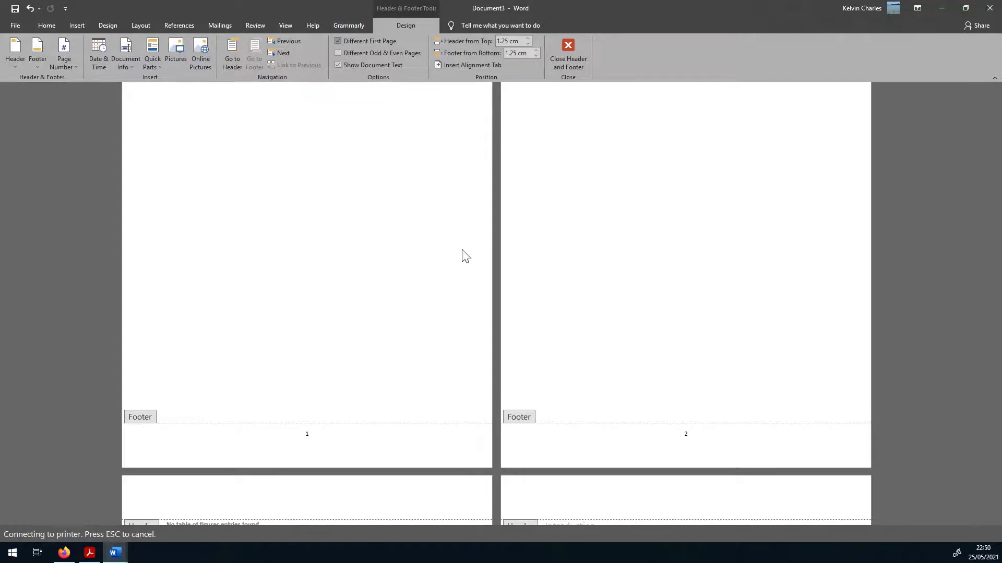
- Examine the first-page header and footer and compare the page numbering with the second page
{"action": "scroll", "coordinate": [415, 305], "scroll_direction": "up", "scroll_amount": 5}
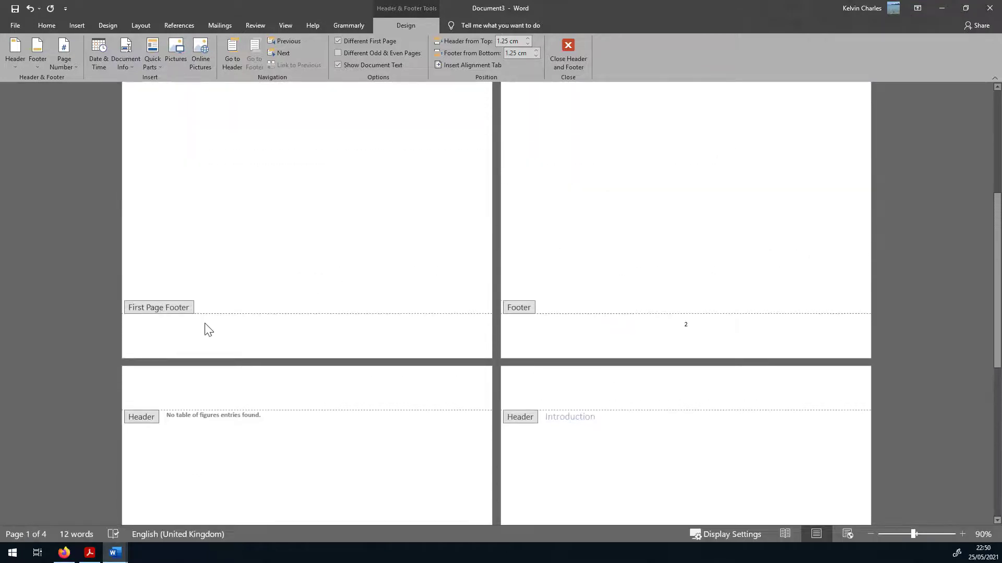
{"action": "scroll", "coordinate": [338, 371], "scroll_direction": "up", "scroll_amount": 2}
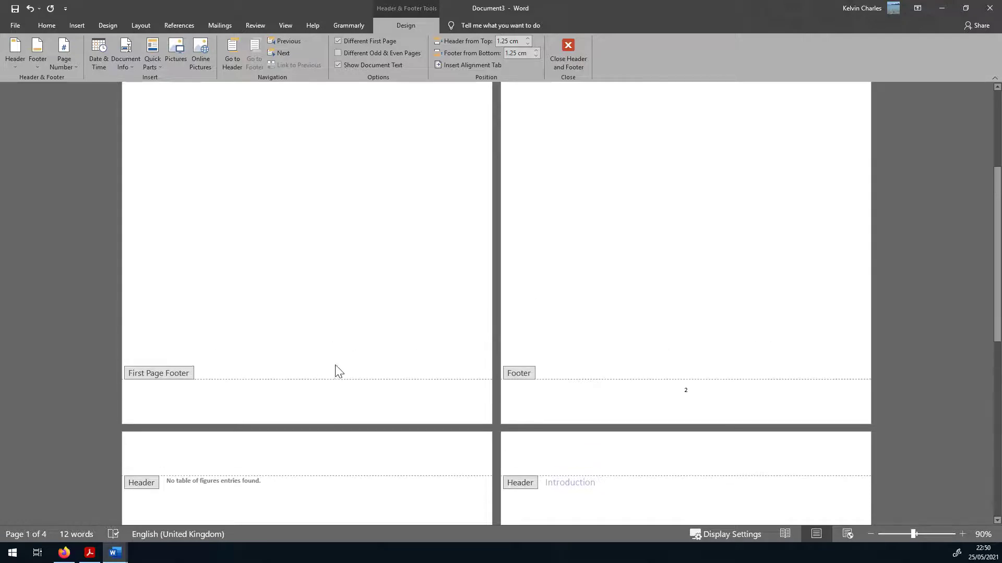
{"action": "scroll", "coordinate": [333, 405], "scroll_direction": "up", "scroll_amount": 3}
{"action": "scroll", "coordinate": [334, 405], "scroll_direction": "down", "scroll_amount": 3}
{"action": "scroll", "coordinate": [335, 405], "scroll_direction": "up", "scroll_amount": 5}
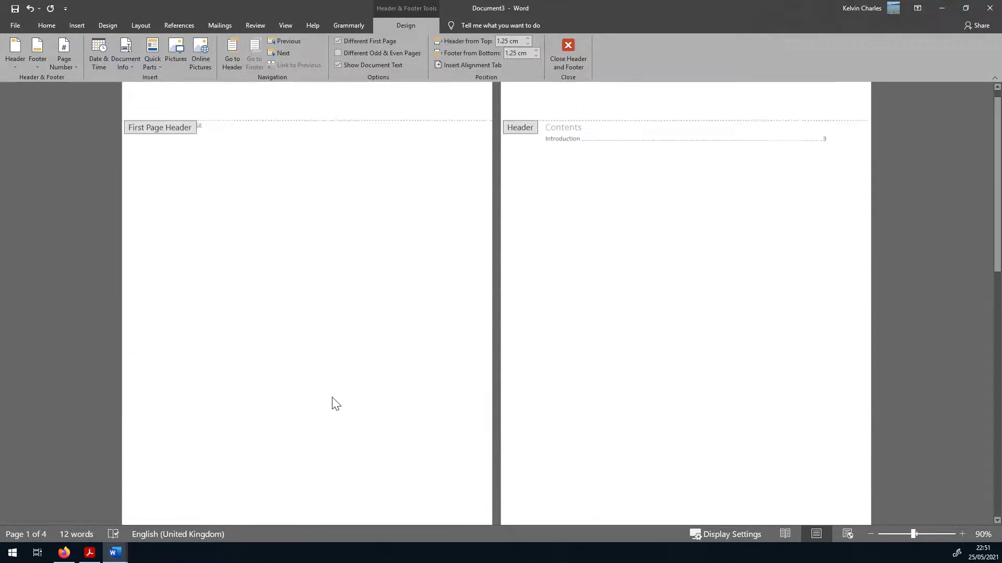
{"action": "scroll", "coordinate": [332, 402], "scroll_direction": "down", "scroll_amount": 5}
{"action": "scroll", "coordinate": [334, 400], "scroll_direction": "up", "scroll_amount": 3}
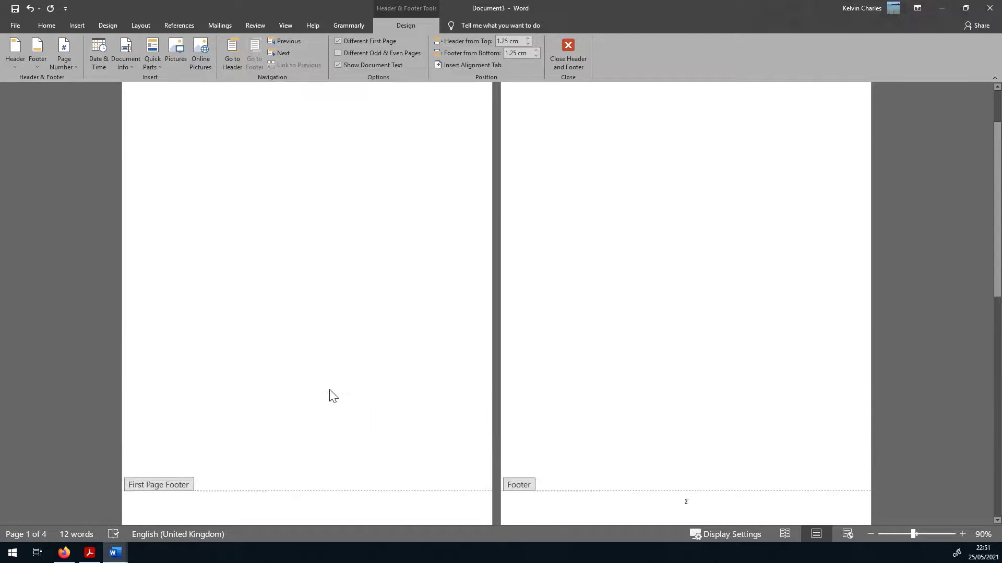
{"action": "scroll", "coordinate": [753, 393], "scroll_direction": "down", "scroll_amount": 4}
{"action": "scroll", "coordinate": [678, 393], "scroll_direction": "up", "scroll_amount": 6}
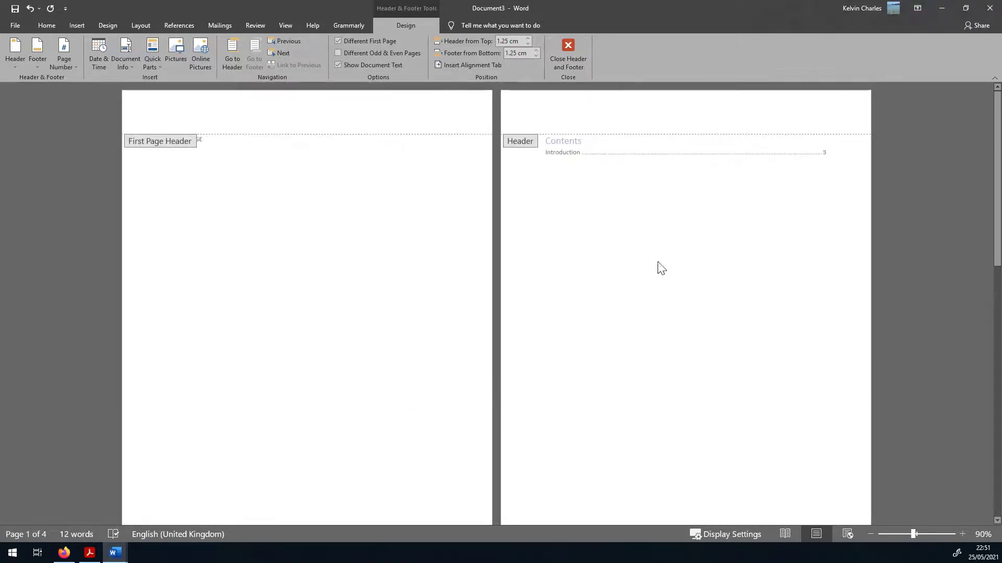
- Turn off the different first page option and close header and footer editing
{"action": "left_click", "coordinate": [338, 40]}
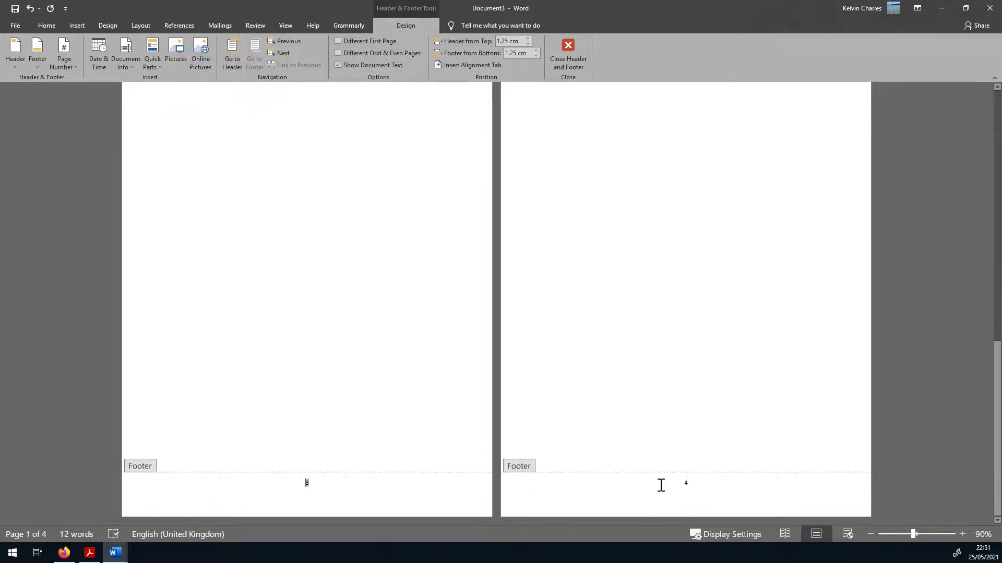
{"action": "scroll", "coordinate": [661, 485], "scroll_direction": "up", "scroll_amount": 5}
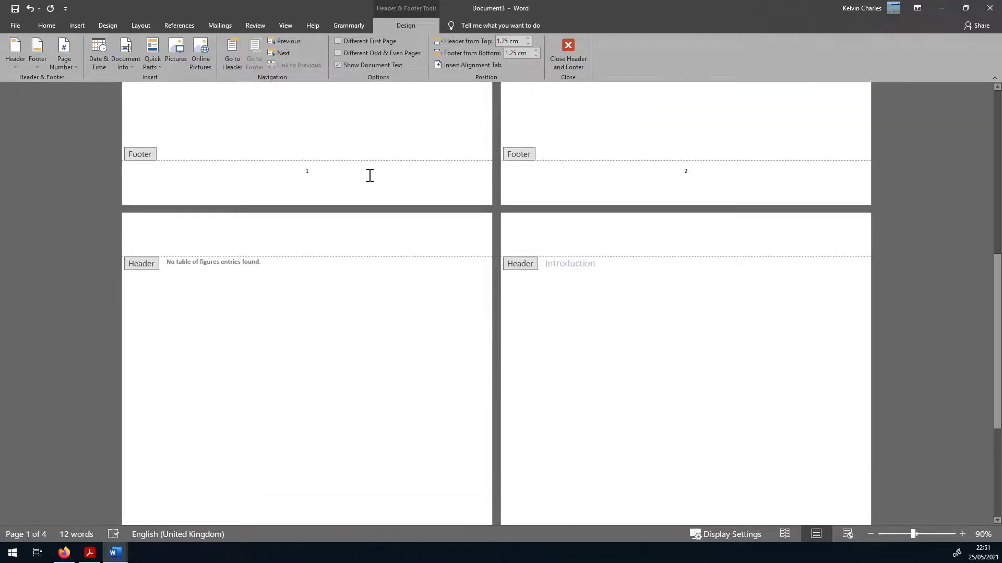
{"action": "left_click", "coordinate": [573, 55]}
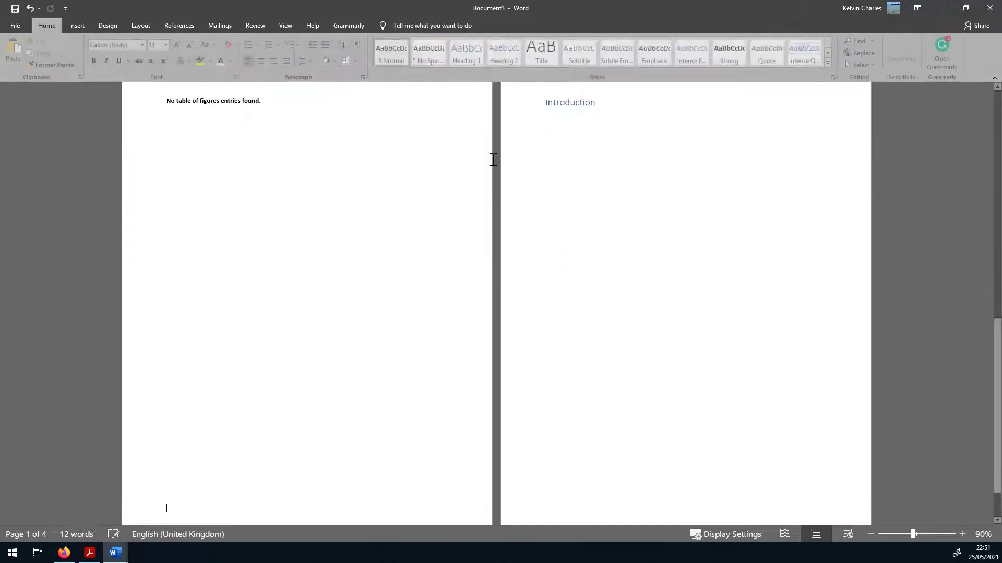
- Move the Introduction heading back onto page 3 and return it to page 4, repeating the change once
{"action": "scroll", "coordinate": [494, 165], "scroll_direction": "up", "scroll_amount": 6}
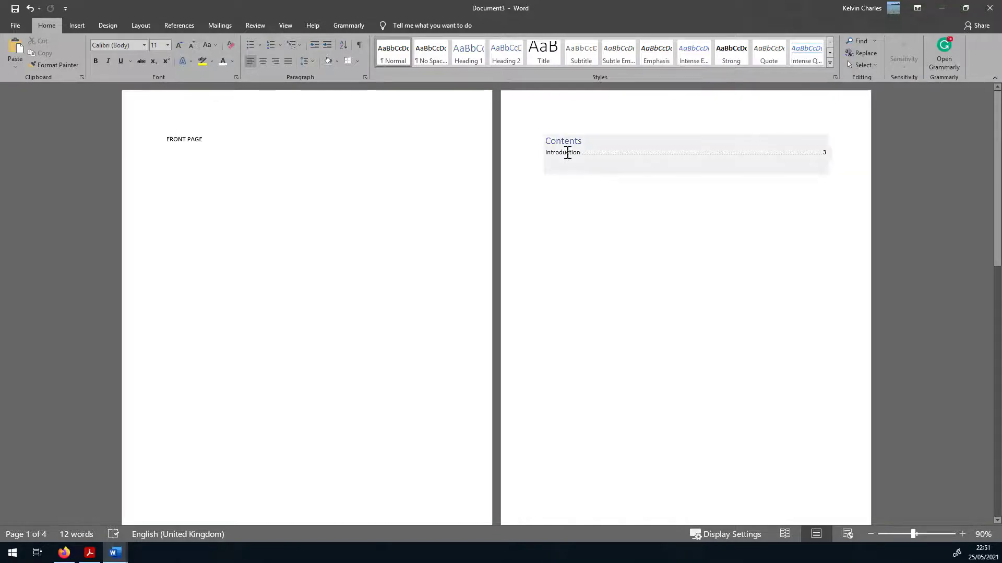
{"action": "scroll", "coordinate": [559, 188], "scroll_direction": "down", "scroll_amount": 10}
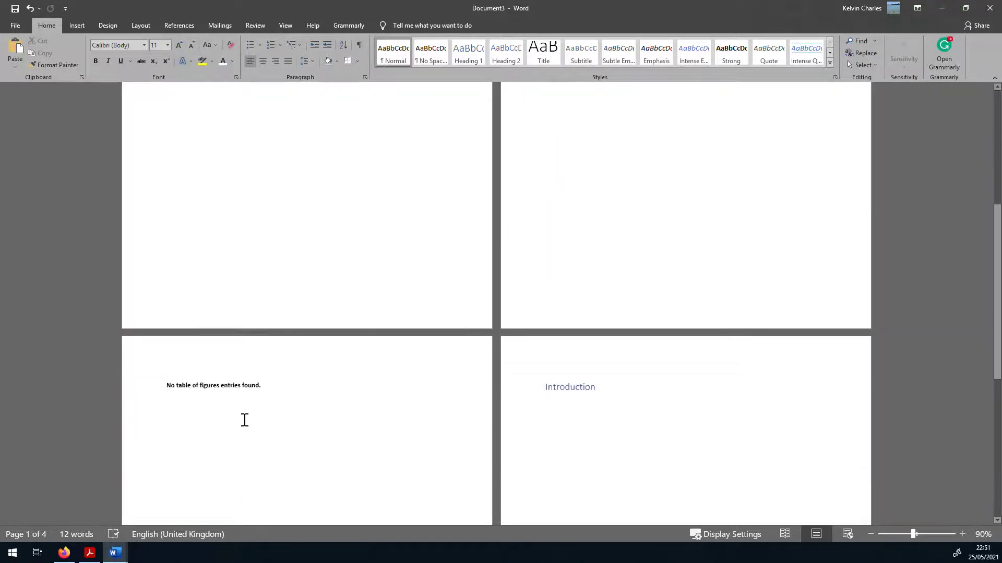
{"action": "scroll", "coordinate": [245, 418], "scroll_direction": "down", "scroll_amount": 5}
{"action": "scroll", "coordinate": [246, 409], "scroll_direction": "up", "scroll_amount": 2}
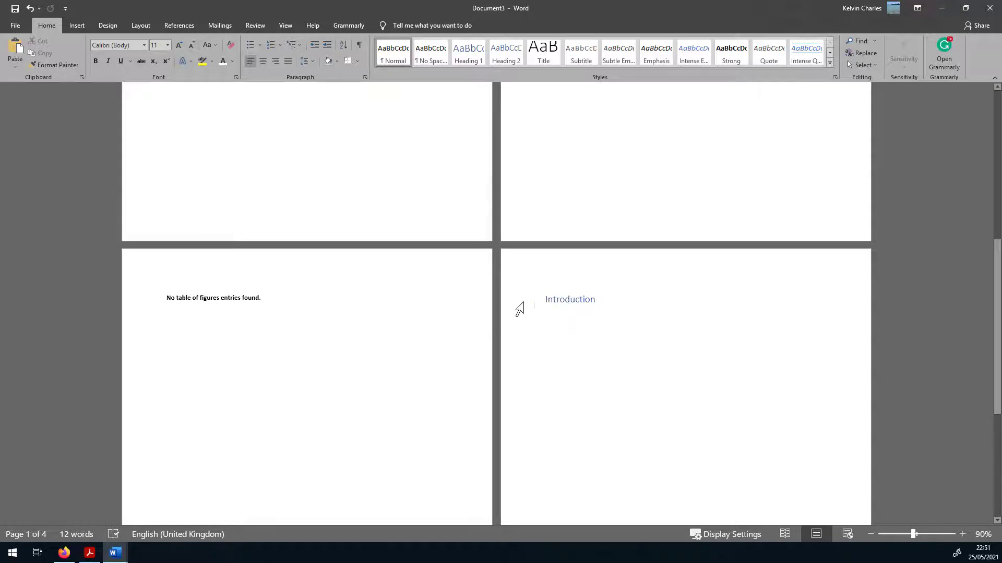
{"action": "left_click", "coordinate": [551, 299]}
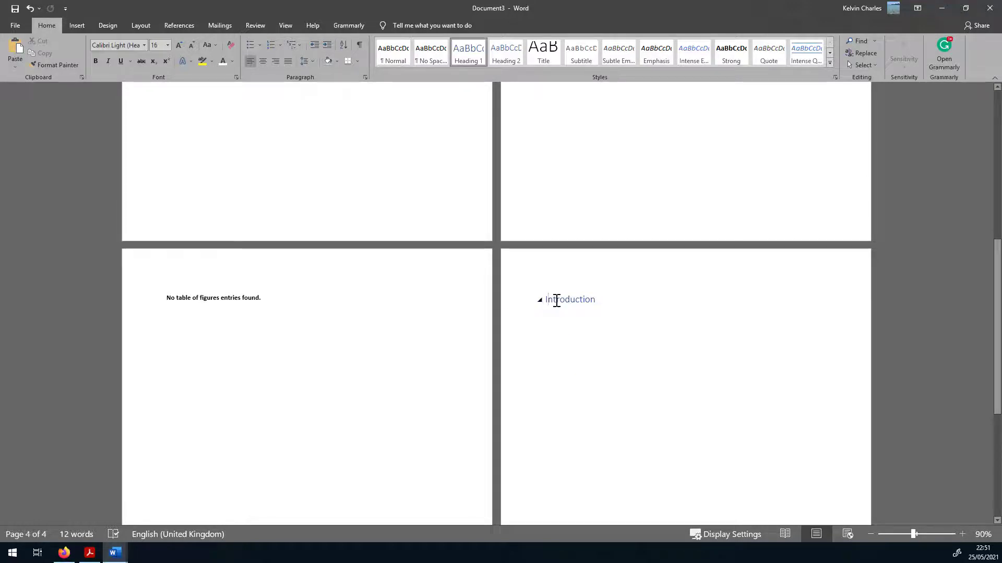
{"action": "key", "text": "ctrl+z"}
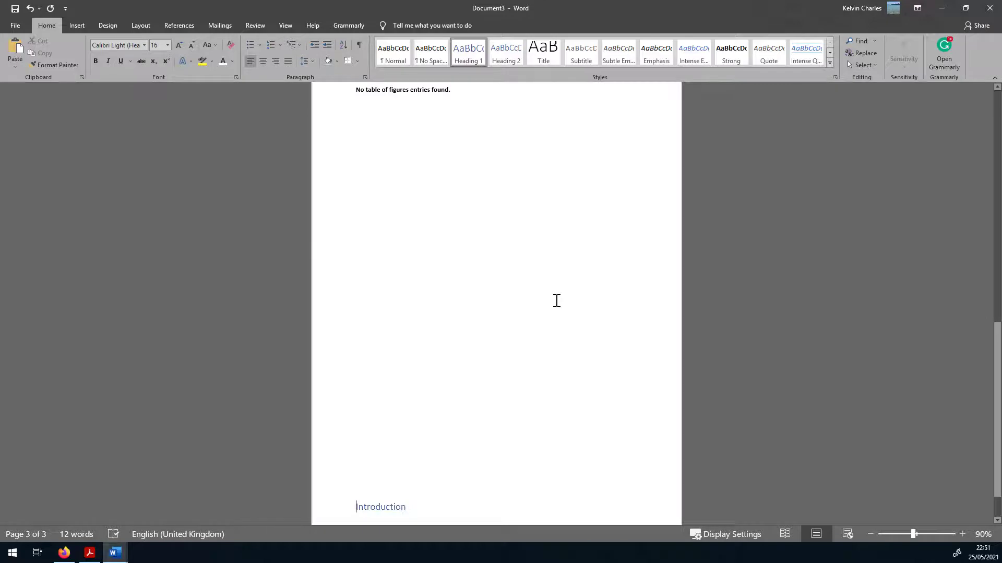
{"action": "key", "text": "ctrl+y"}
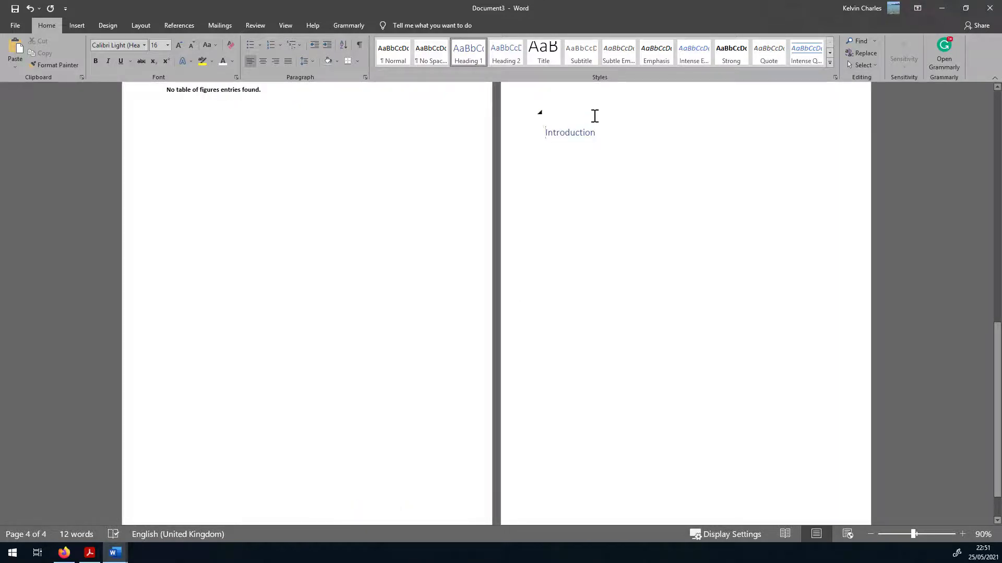
{"action": "key", "text": "ctrl+z"}
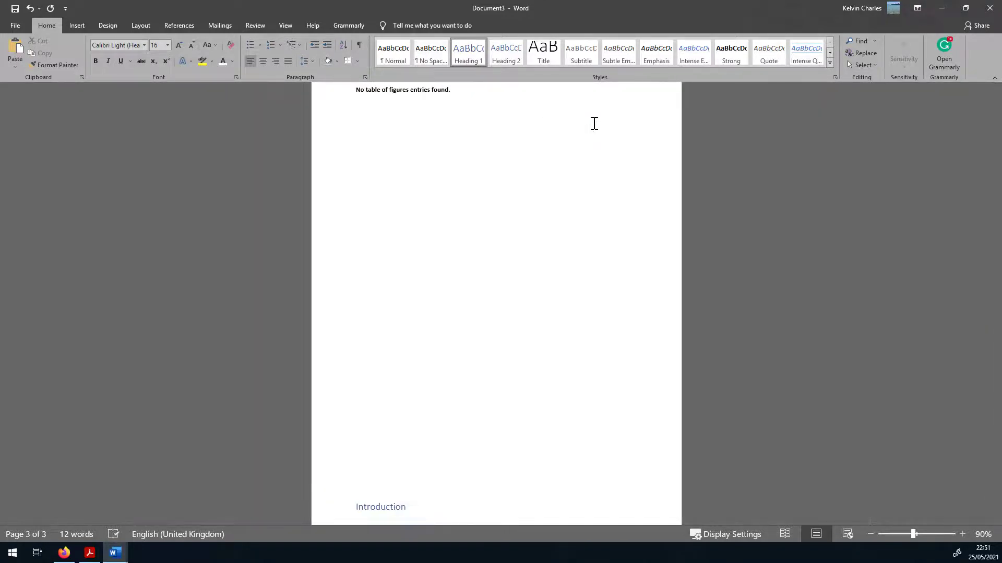
{"action": "key", "text": "ctrl+y"}
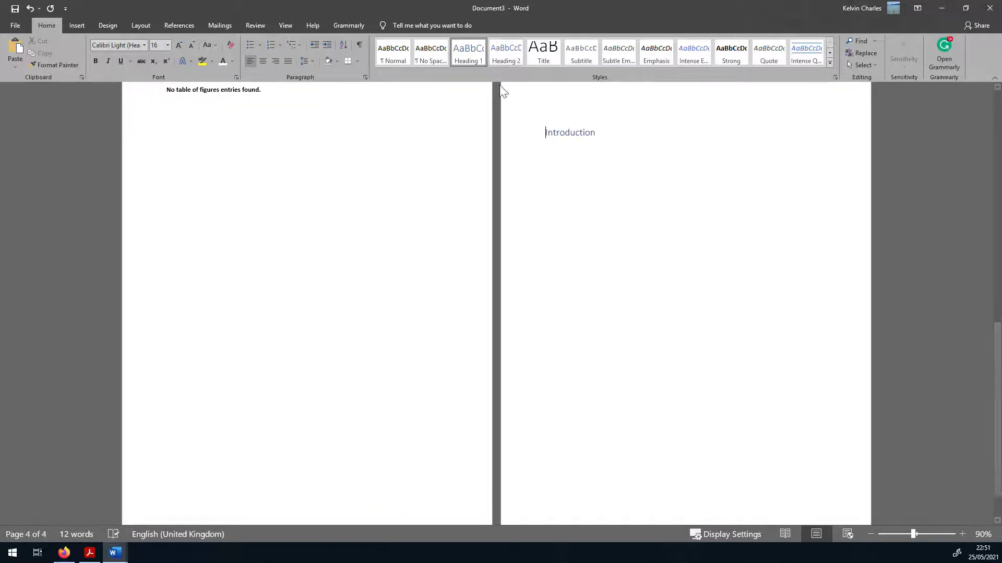
- Add blank paragraphs at the end of page 3, below the table of figures and before the Introduction heading
{"action": "scroll", "coordinate": [527, 133], "scroll_direction": "up", "scroll_amount": 2}
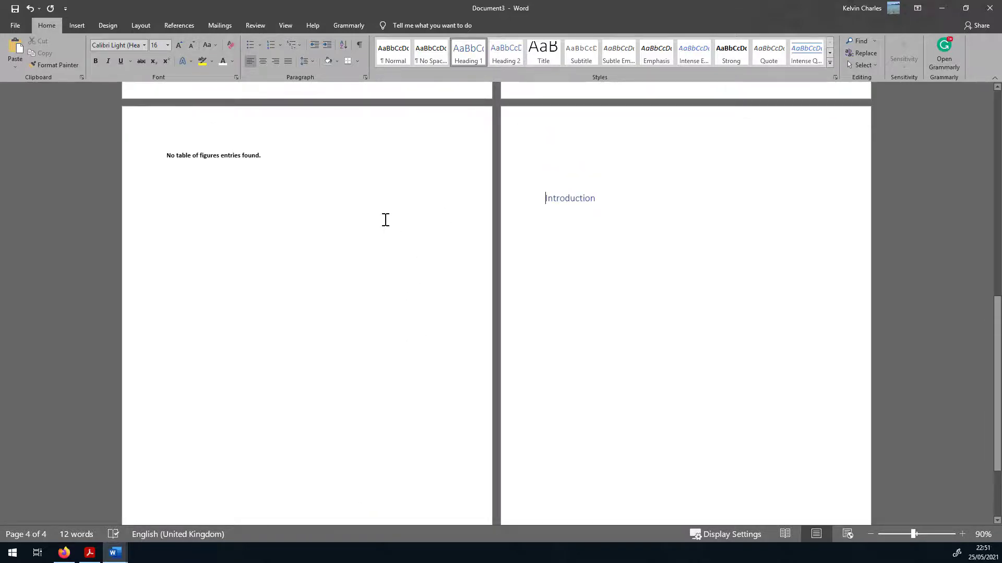
{"action": "scroll", "coordinate": [298, 248], "scroll_direction": "down", "scroll_amount": 3}
{"action": "scroll", "coordinate": [311, 290], "scroll_direction": "up", "scroll_amount": 4}
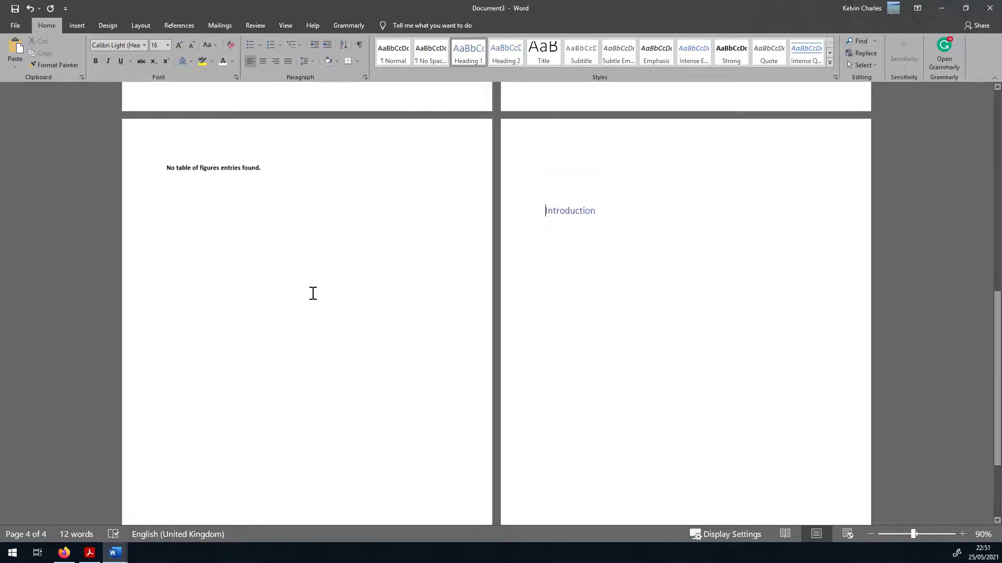
{"action": "scroll", "coordinate": [324, 272], "scroll_direction": "down", "scroll_amount": 3}
{"action": "left_click", "coordinate": [292, 419]}
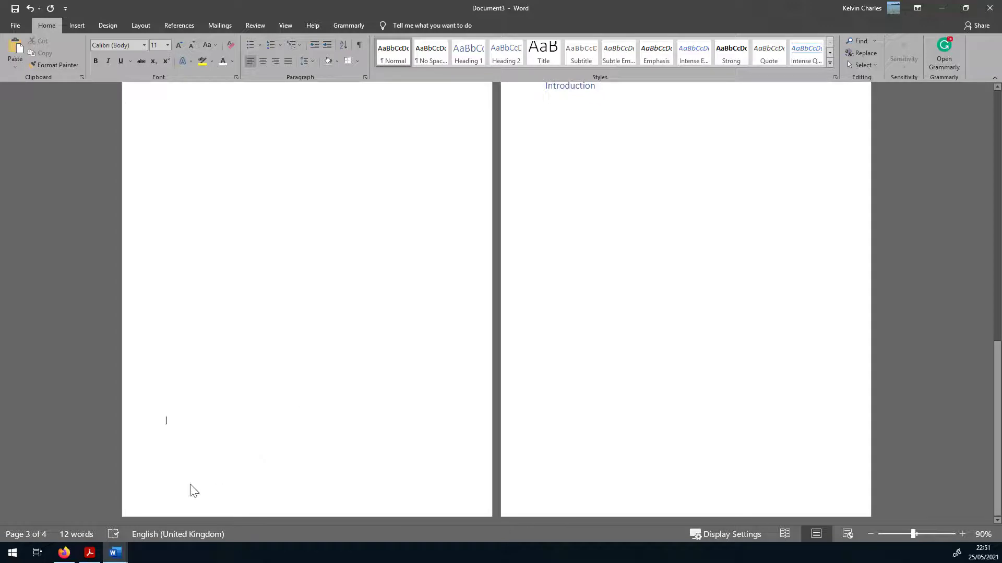
{"action": "key", "text": "Return"}
{"action": "key", "text": "Return"}
{"action": "key", "text": "Return"}
{"action": "key", "text": "Return"}
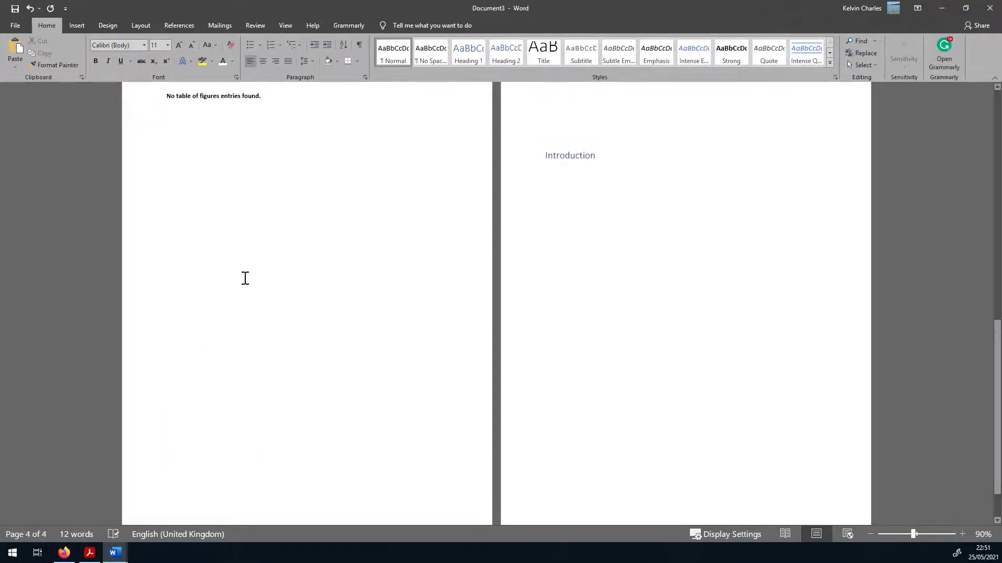
{"action": "key", "text": "BackSpace"}
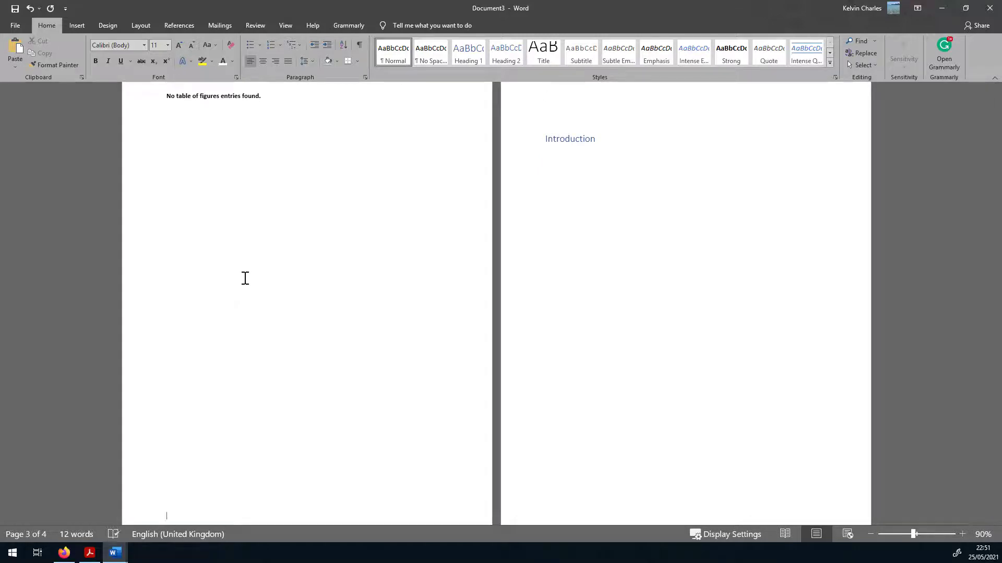
{"action": "key", "text": "Return"}
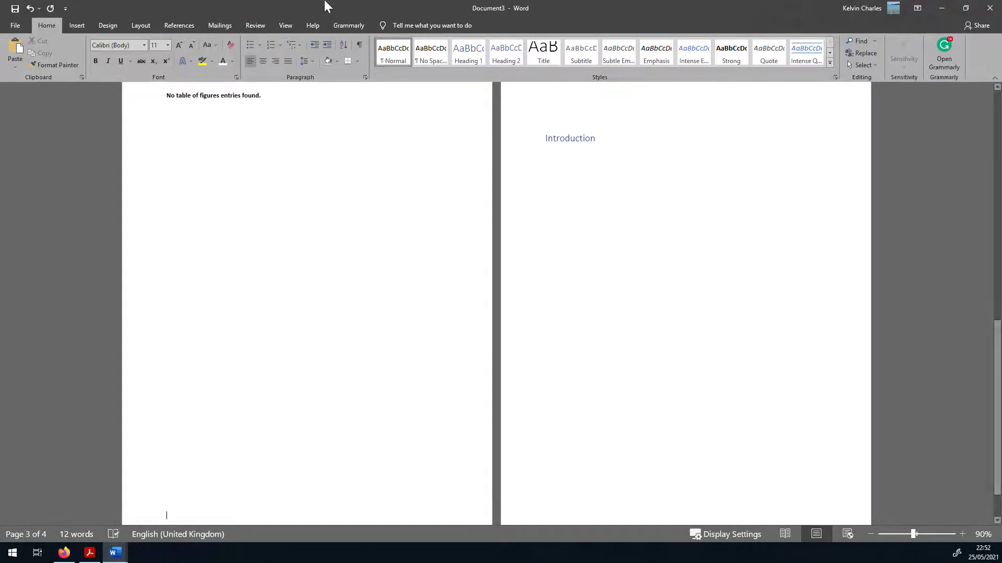
- Insert a Next Page section break at the end of page 3, before the Introduction
{"action": "left_click", "coordinate": [140, 26]}
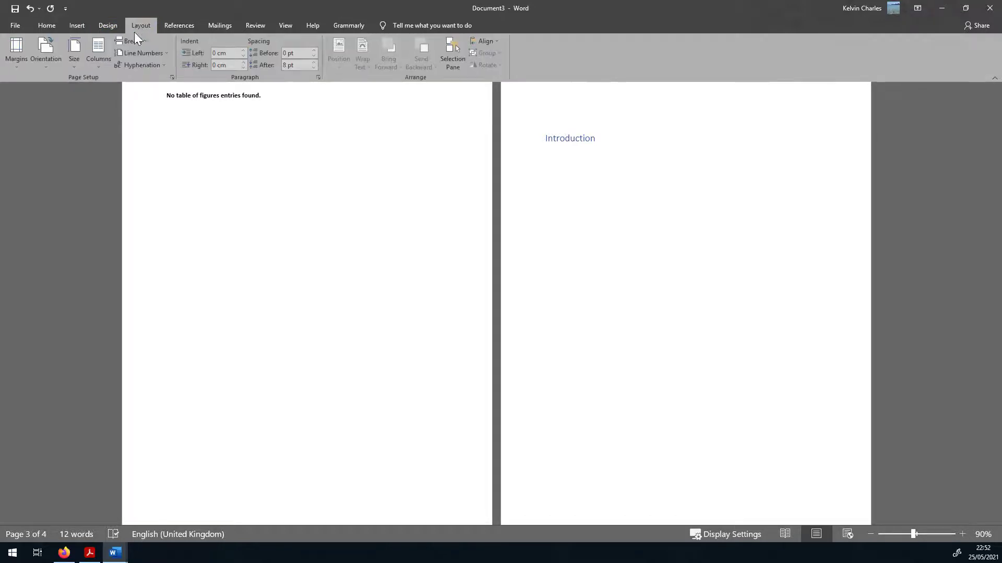
{"action": "left_click", "coordinate": [133, 41]}
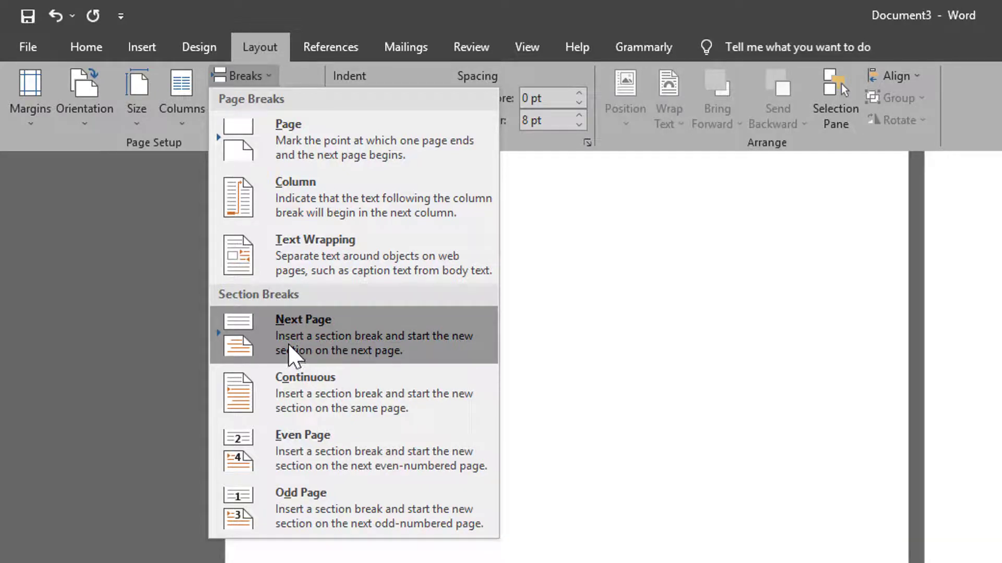
{"action": "left_click", "coordinate": [418, 337]}
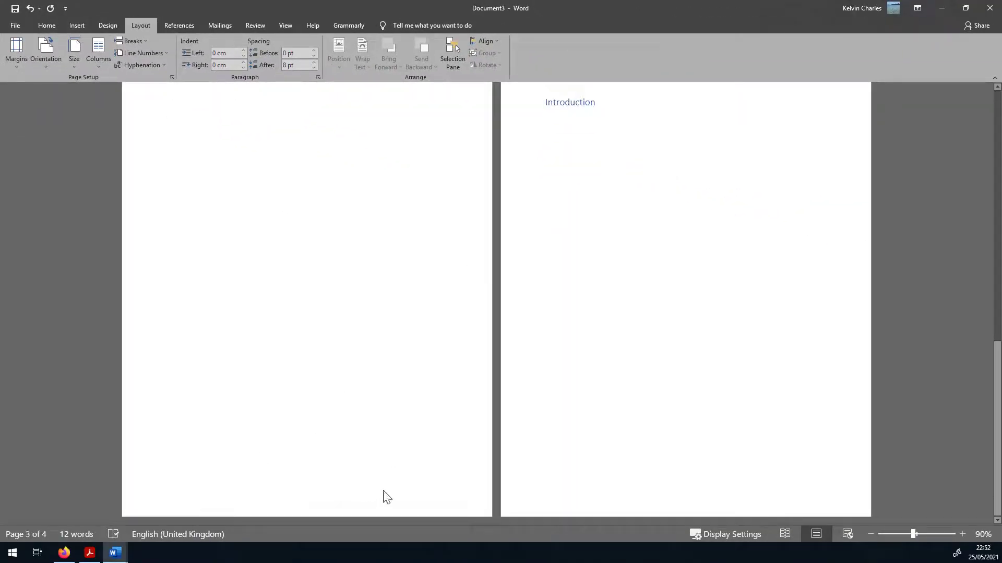
- Bring the Introduction heading to the top of page 4 and place the cursor at the end of page 3
{"action": "scroll", "coordinate": [506, 183], "scroll_direction": "up", "scroll_amount": 2}
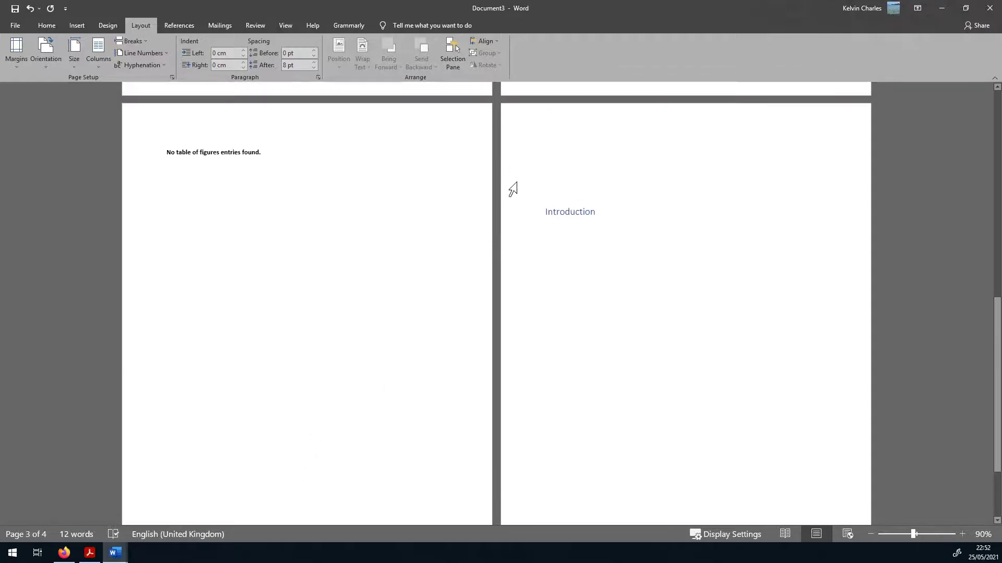
{"action": "left_click", "coordinate": [553, 210]}
{"action": "scroll", "coordinate": [570, 206], "scroll_direction": "down", "scroll_amount": 2}
{"action": "key", "text": "Up"}
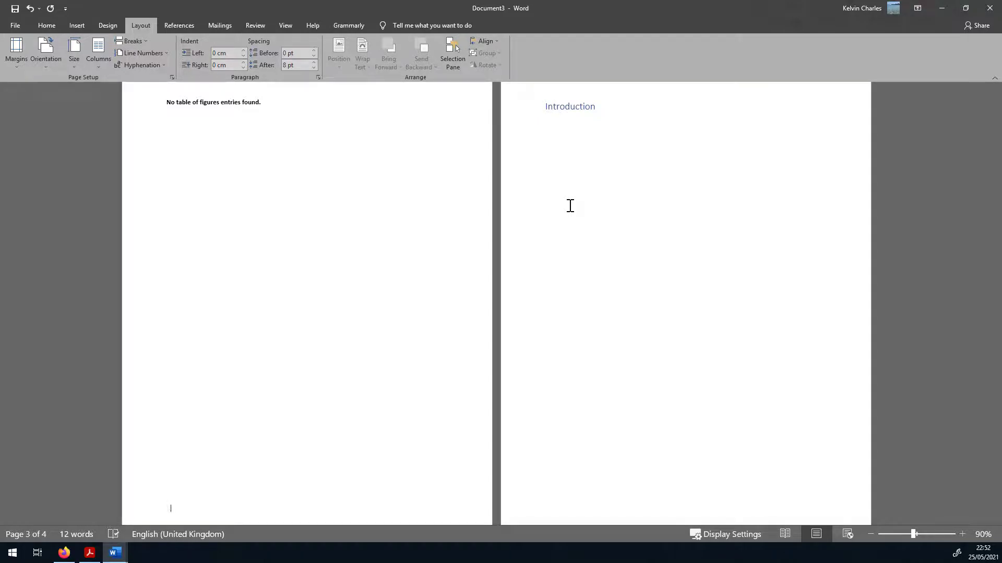
- Add a blank line before the section break on page 3, check the pages that follow, and remove the line
{"action": "key", "text": "Return"}
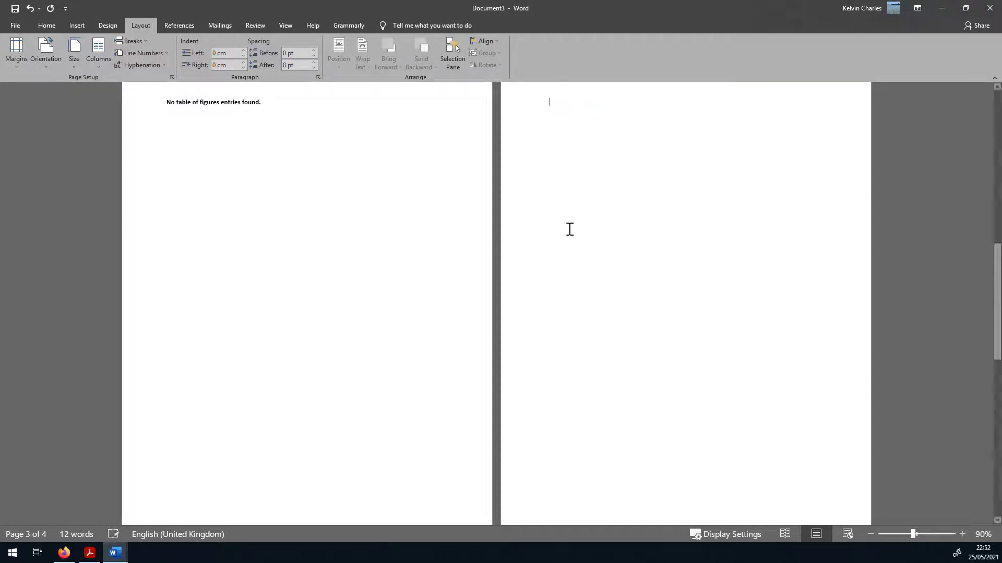
{"action": "scroll", "coordinate": [609, 222], "scroll_direction": "up", "scroll_amount": 2}
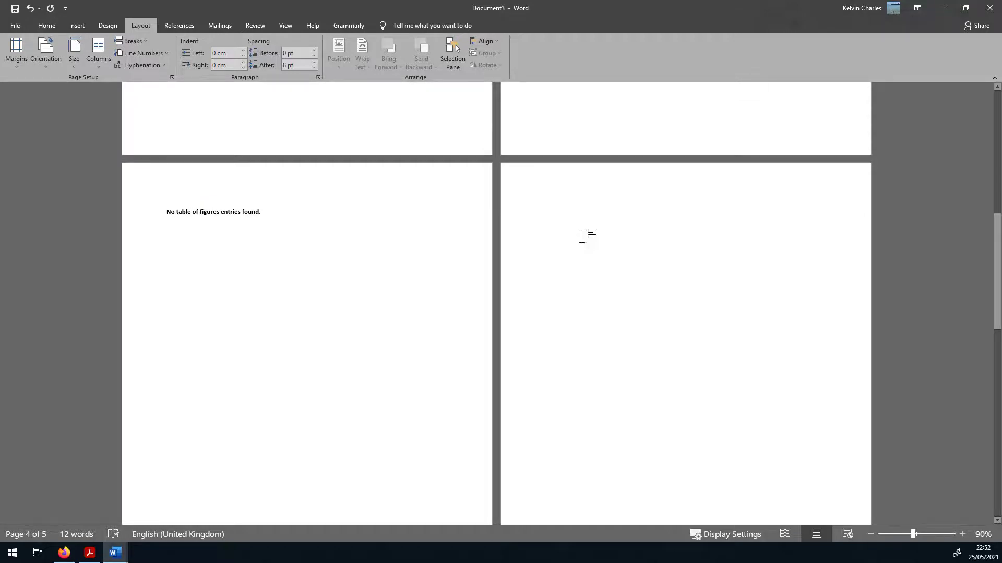
{"action": "scroll", "coordinate": [584, 209], "scroll_direction": "down", "scroll_amount": 7}
{"action": "scroll", "coordinate": [477, 412], "scroll_direction": "down", "scroll_amount": 3}
{"action": "scroll", "coordinate": [476, 409], "scroll_direction": "up", "scroll_amount": 8}
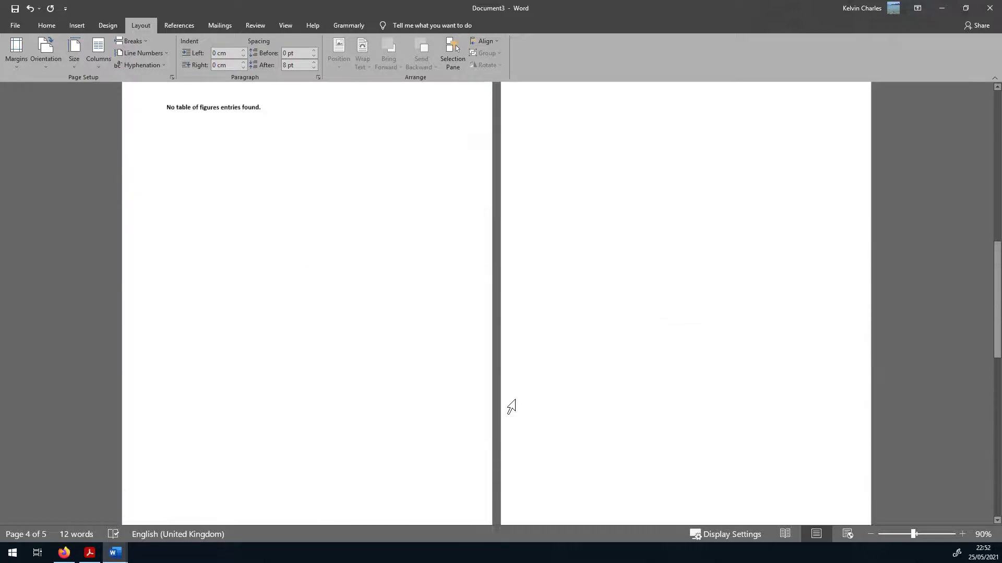
{"action": "scroll", "coordinate": [548, 396], "scroll_direction": "up", "scroll_amount": 2}
{"action": "left_click", "coordinate": [577, 392]}
{"action": "key", "text": "BackSpace"}
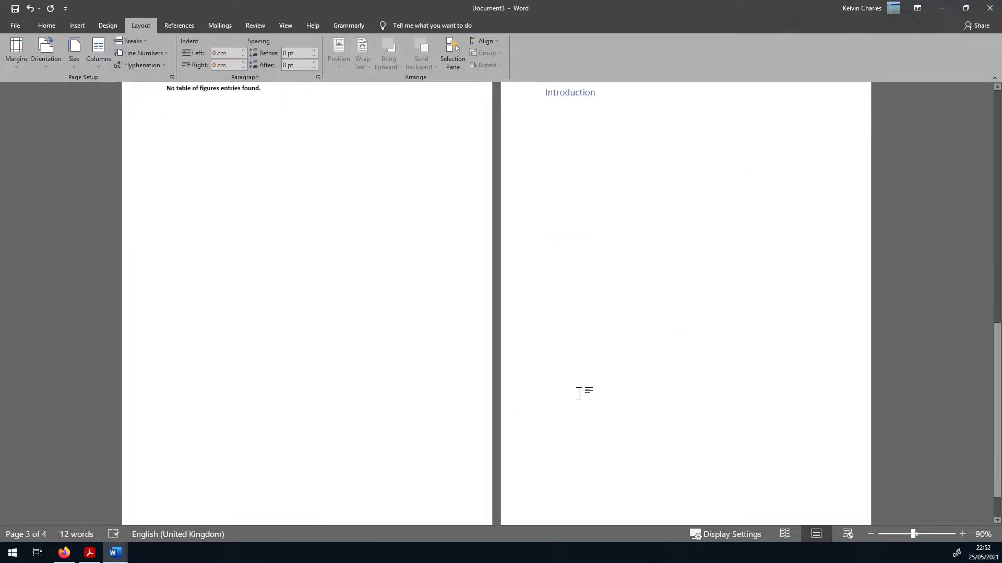
{"action": "scroll", "coordinate": [797, 429], "scroll_direction": "up", "scroll_amount": 8}
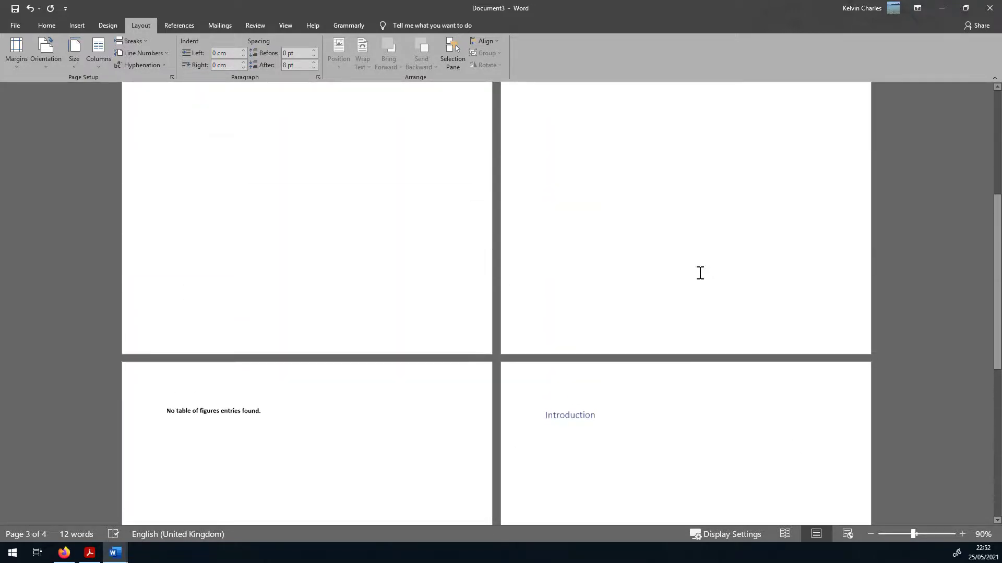
- Insert centred page numbers at the bottom of the pages using the Plain Number 2 style
{"action": "scroll", "coordinate": [701, 273], "scroll_direction": "up", "scroll_amount": 10}
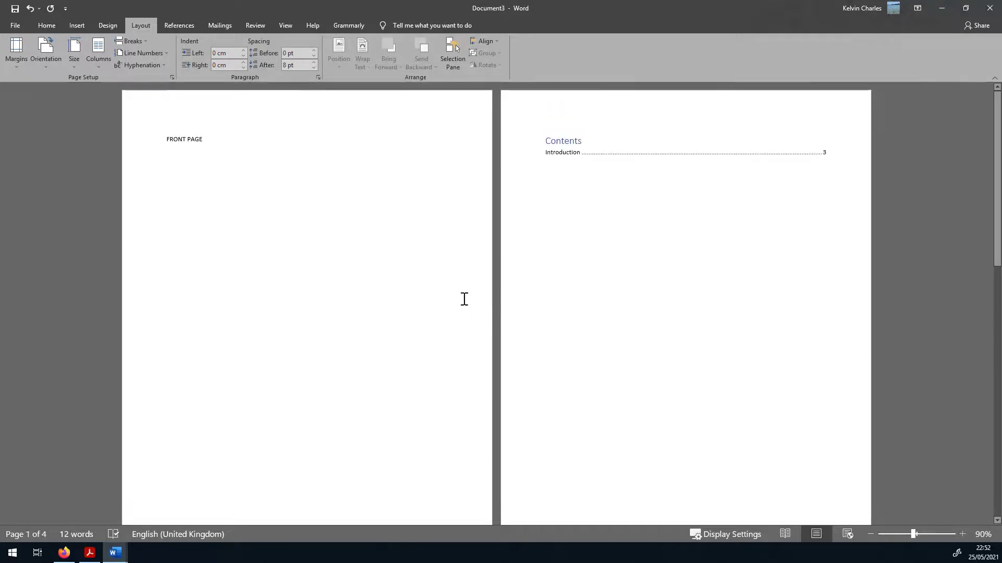
{"action": "scroll", "coordinate": [666, 224], "scroll_direction": "up", "scroll_amount": 2}
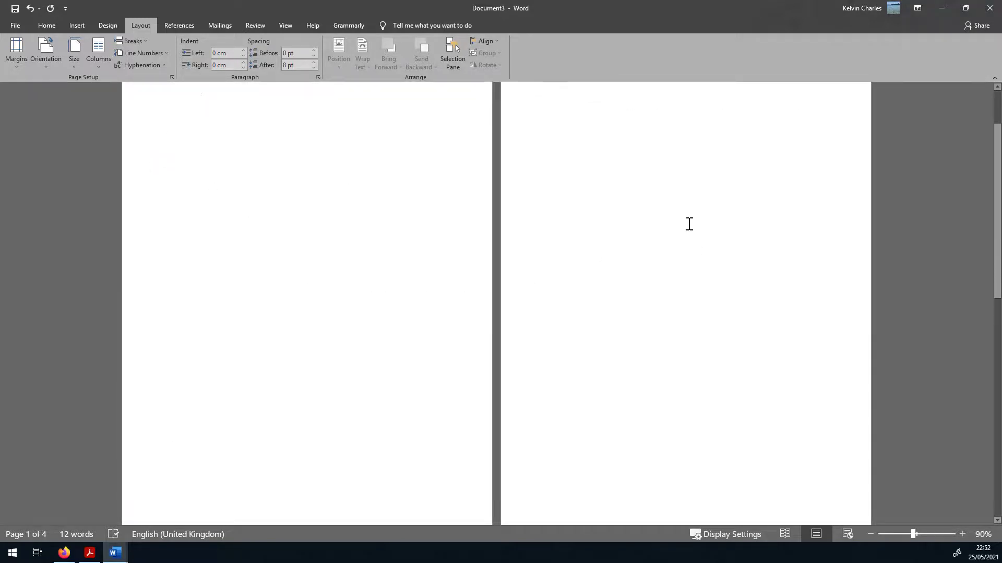
{"action": "scroll", "coordinate": [683, 284], "scroll_direction": "down", "scroll_amount": 6}
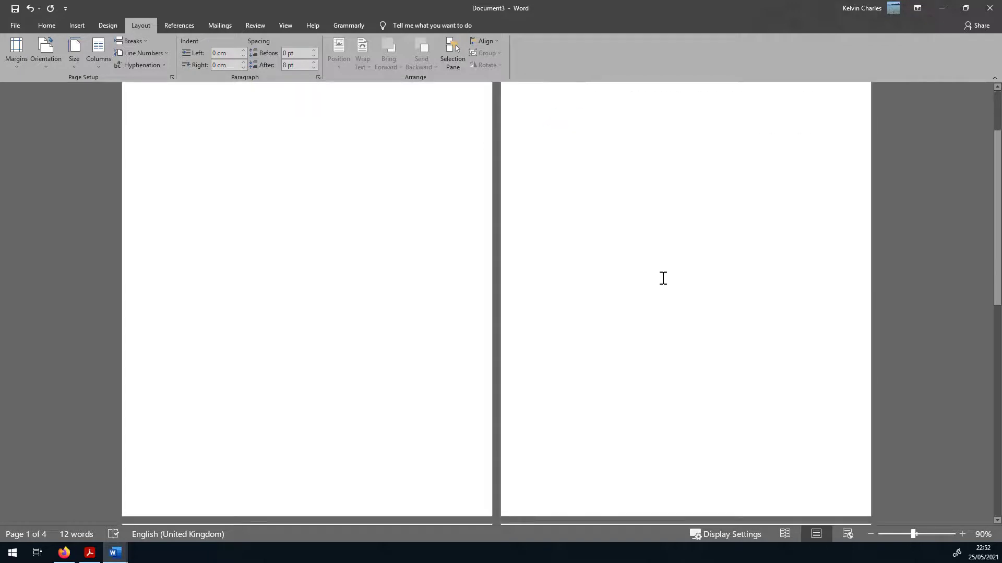
{"action": "scroll", "coordinate": [319, 384], "scroll_direction": "down", "scroll_amount": 3}
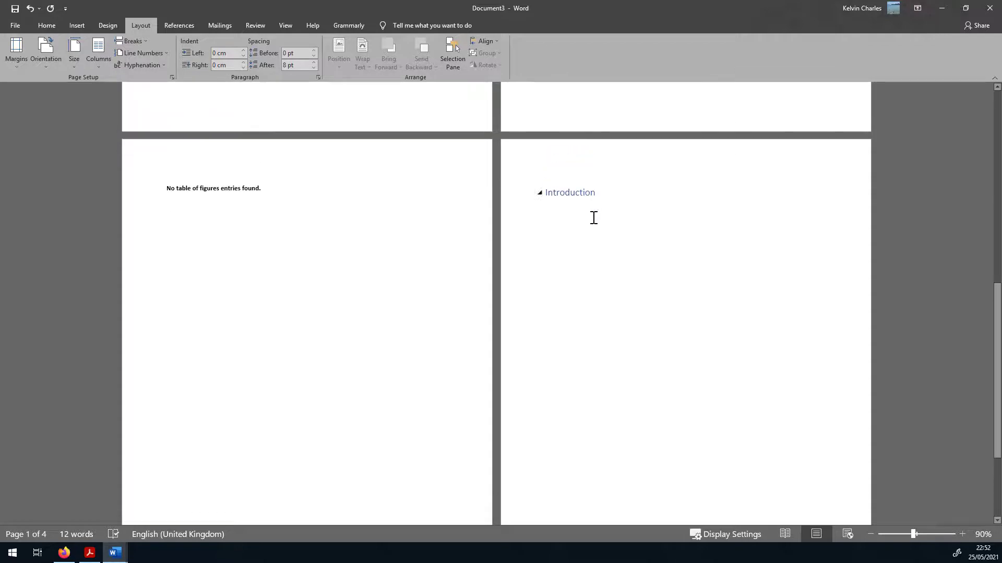
{"action": "scroll", "coordinate": [568, 242], "scroll_direction": "up", "scroll_amount": 8}
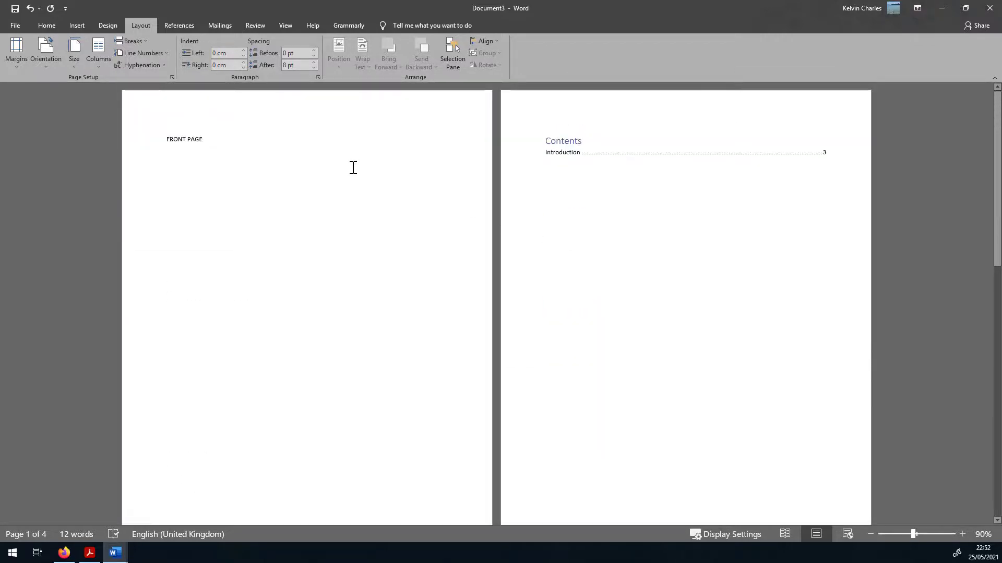
{"action": "left_click", "coordinate": [81, 24]}
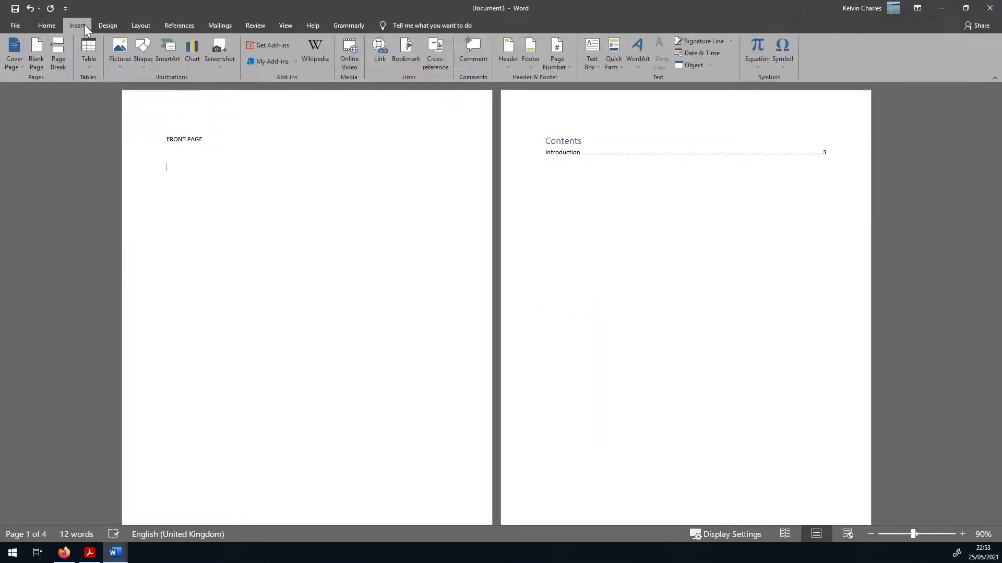
{"action": "left_click", "coordinate": [560, 54]}
{"action": "mouse_move", "coordinate": [560, 90]}
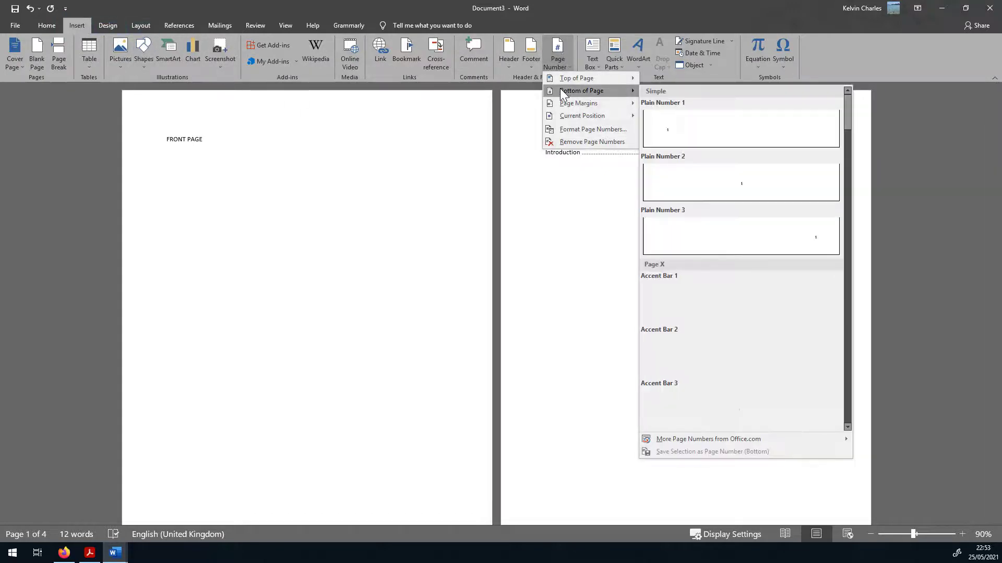
{"action": "left_click", "coordinate": [699, 176]}
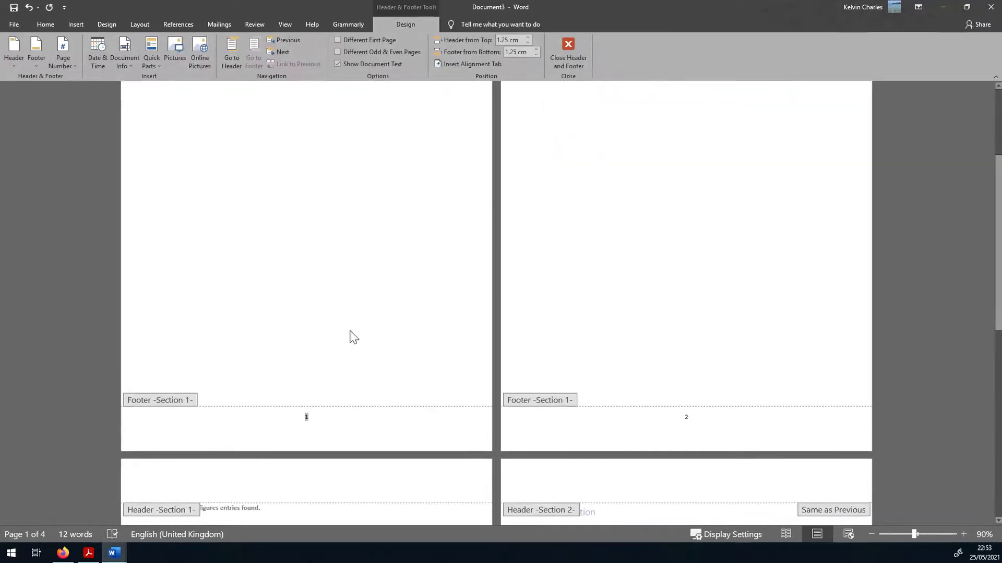
- Examine the header and footer section labels and the page numbers across all four pages
{"action": "scroll", "coordinate": [730, 375], "scroll_direction": "down", "scroll_amount": 9}
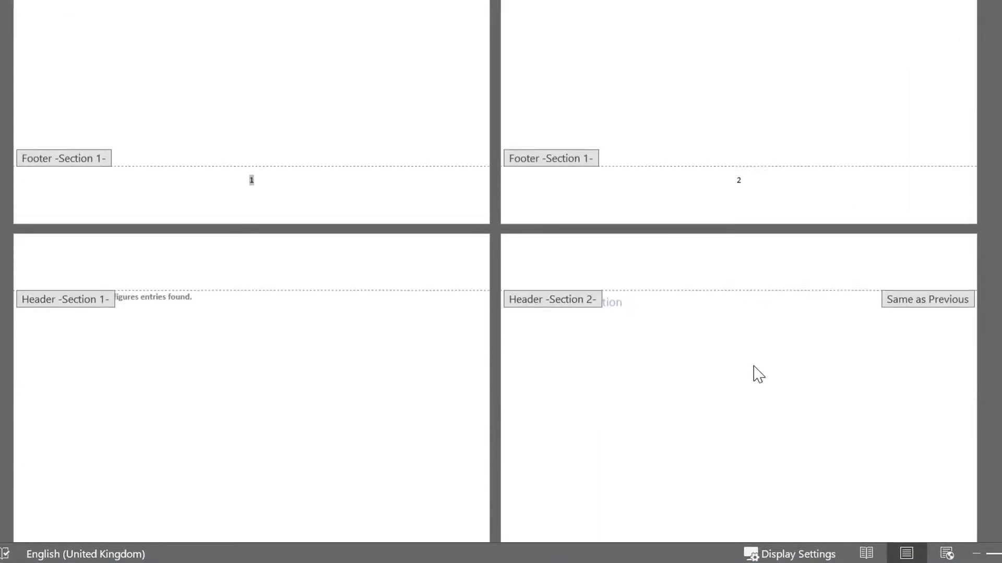
{"action": "scroll", "coordinate": [758, 374], "scroll_direction": "down", "scroll_amount": 3}
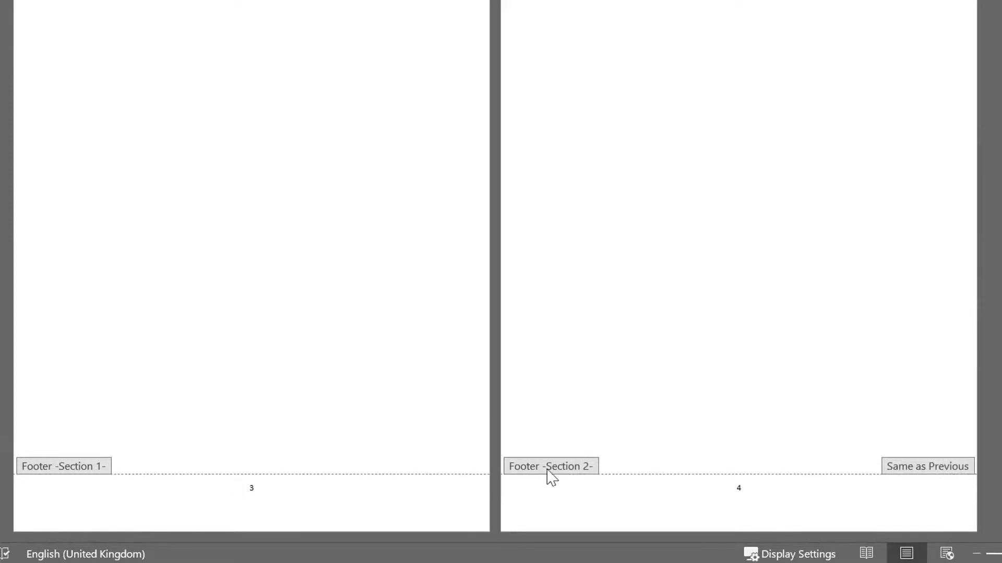
{"action": "scroll", "coordinate": [231, 479], "scroll_direction": "up", "scroll_amount": 5}
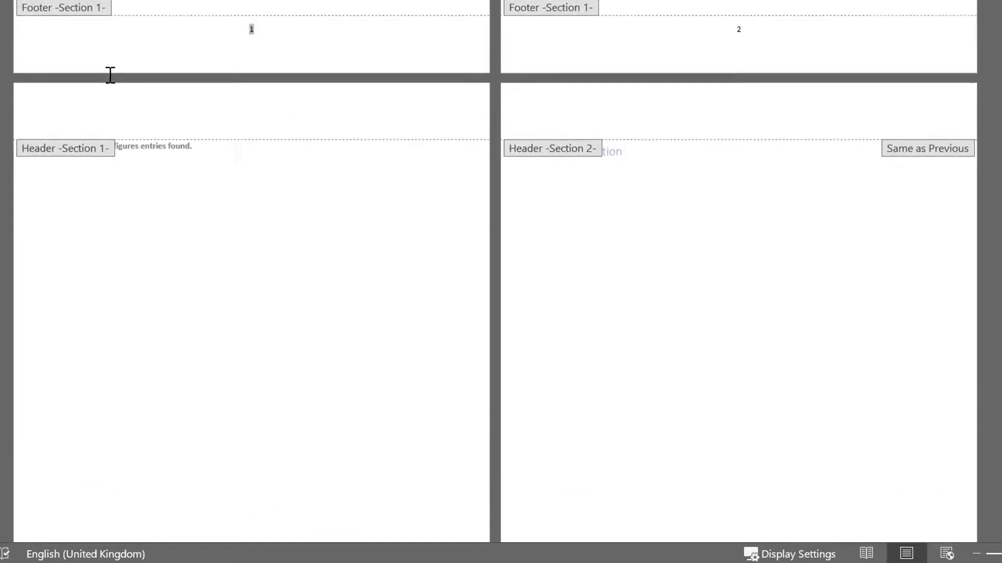
{"action": "scroll", "coordinate": [79, 96], "scroll_direction": "up", "scroll_amount": 2}
{"action": "scroll", "coordinate": [91, 219], "scroll_direction": "down", "scroll_amount": 4}
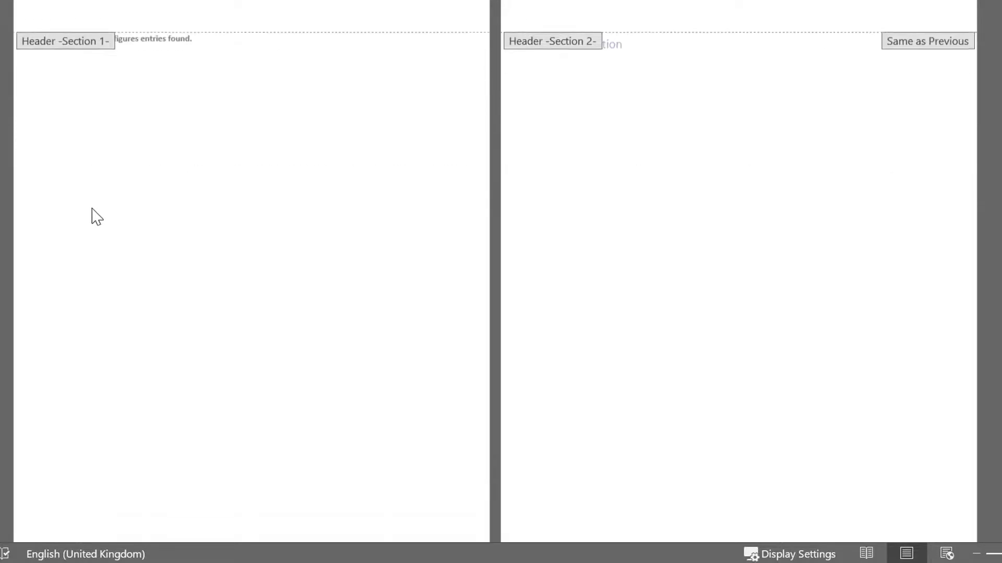
{"action": "scroll", "coordinate": [96, 207], "scroll_direction": "up", "scroll_amount": 4}
{"action": "scroll", "coordinate": [555, 465], "scroll_direction": "down", "scroll_amount": 4}
{"action": "scroll", "coordinate": [589, 452], "scroll_direction": "down", "scroll_amount": 2}
{"action": "scroll", "coordinate": [574, 470], "scroll_direction": "up", "scroll_amount": 5}
{"action": "scroll", "coordinate": [573, 467], "scroll_direction": "down", "scroll_amount": 5}
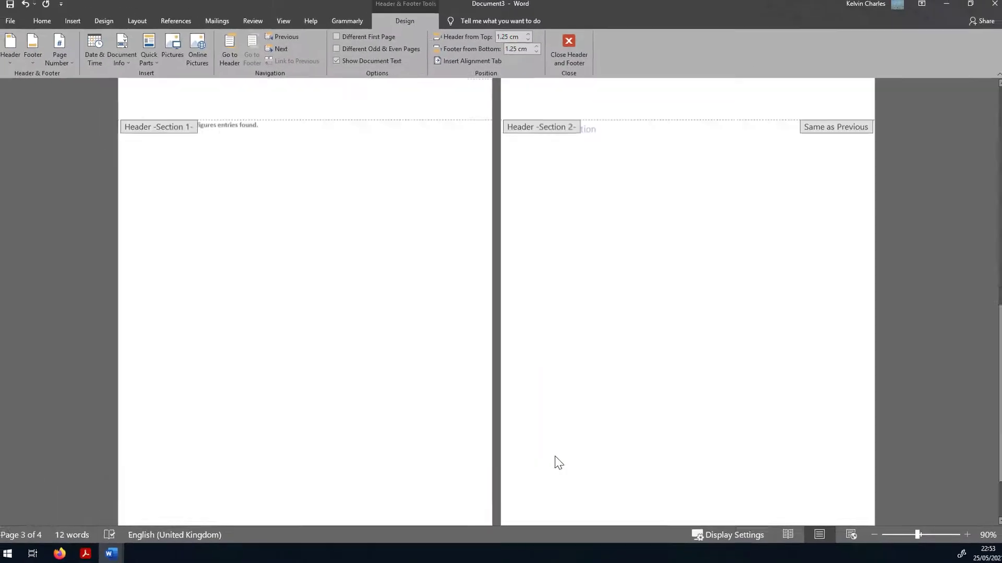
{"action": "scroll", "coordinate": [461, 358], "scroll_direction": "up", "scroll_amount": 5}
{"action": "scroll", "coordinate": [532, 347], "scroll_direction": "down", "scroll_amount": 5}
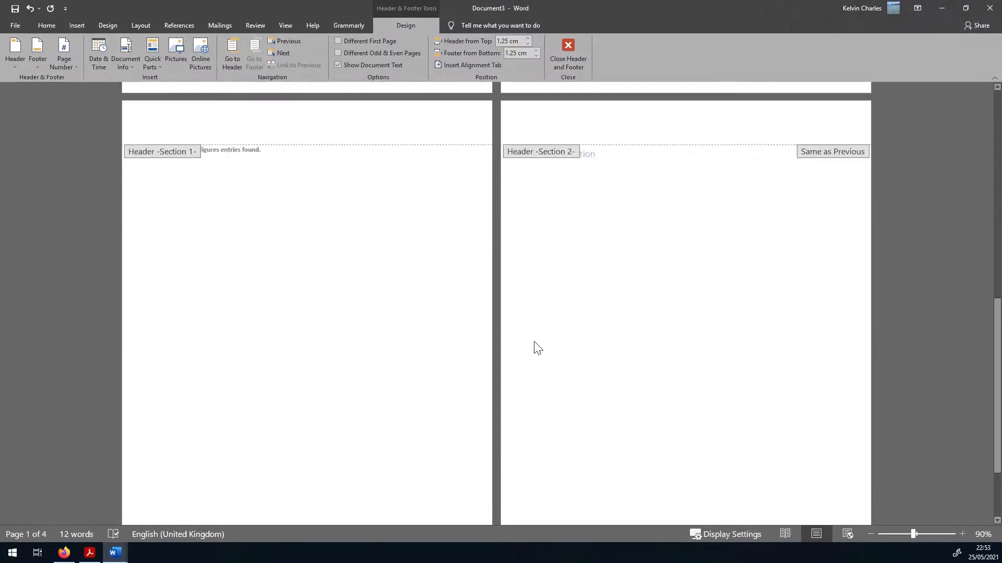
{"action": "scroll", "coordinate": [540, 345], "scroll_direction": "down", "scroll_amount": 2}
{"action": "scroll", "coordinate": [522, 320], "scroll_direction": "up", "scroll_amount": 4}
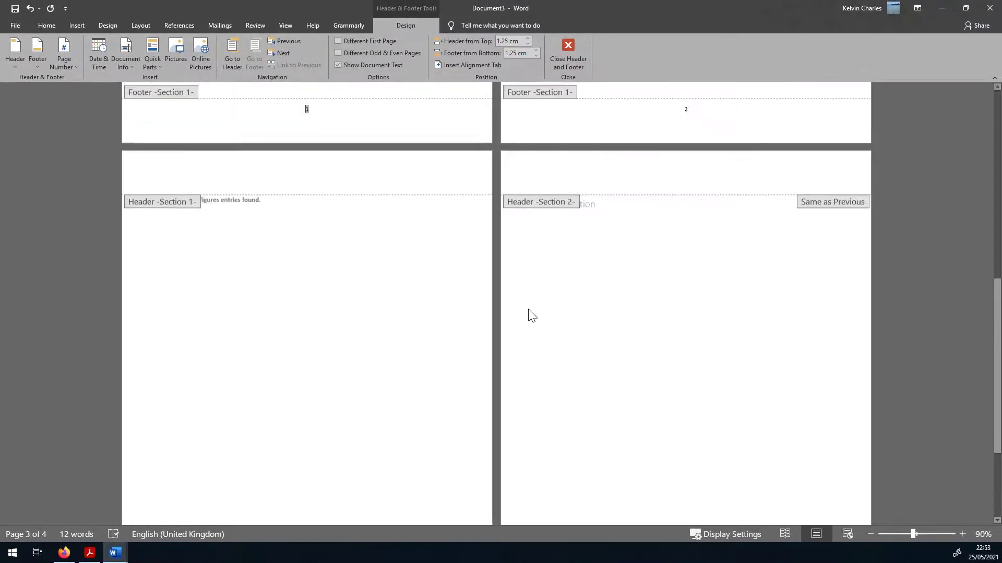
- Enable Different First Page for Section 1 so the front page carries no page number
{"action": "scroll", "coordinate": [532, 311], "scroll_direction": "up", "scroll_amount": 2}
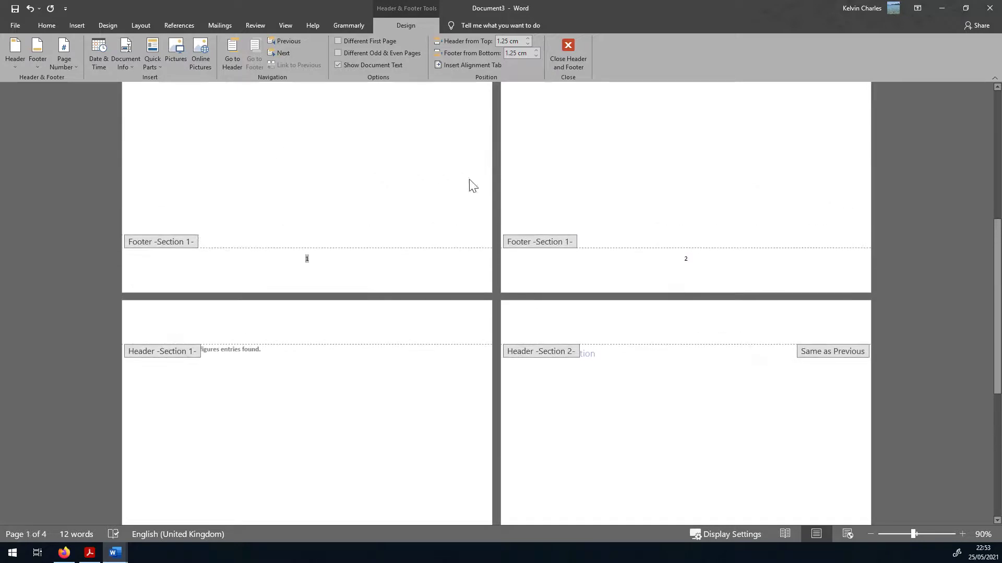
{"action": "left_click", "coordinate": [336, 40]}
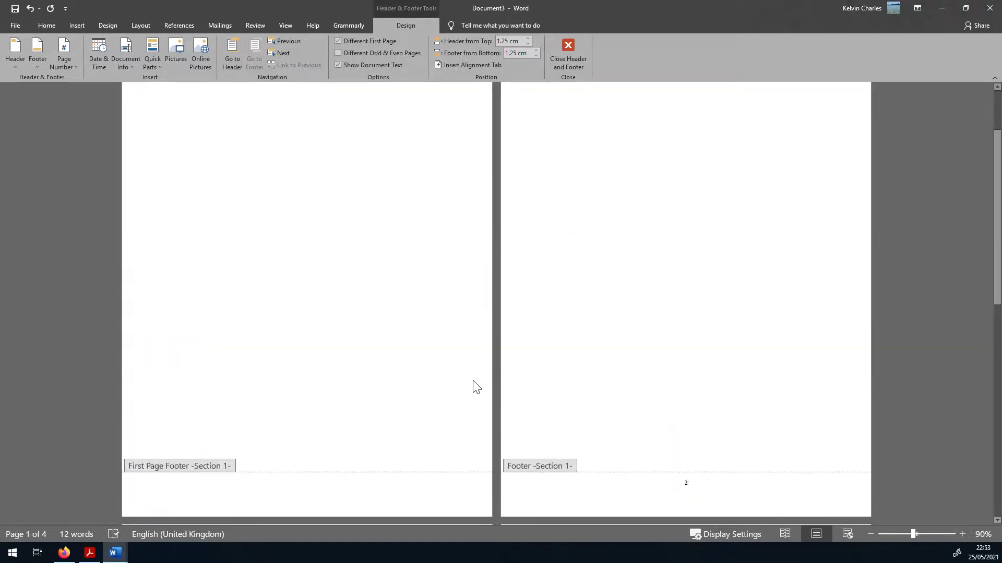
{"action": "scroll", "coordinate": [407, 396], "scroll_direction": "down", "scroll_amount": 2}
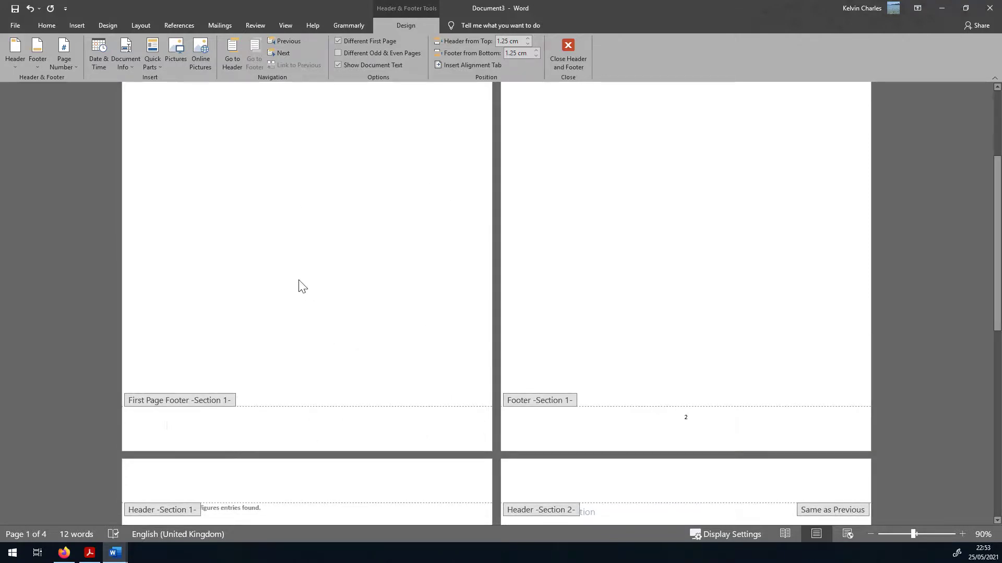
- Unlink the Section 2 footer from the previous section, delete its page number, and leave footer editing
{"action": "scroll", "coordinate": [491, 252], "scroll_direction": "down", "scroll_amount": 10}
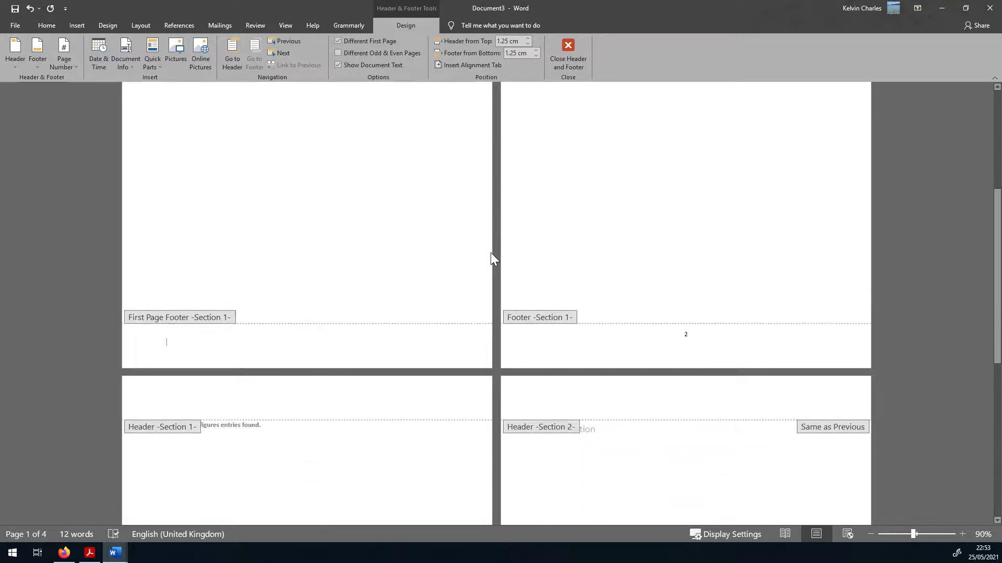
{"action": "scroll", "coordinate": [490, 252], "scroll_direction": "down", "scroll_amount": 5}
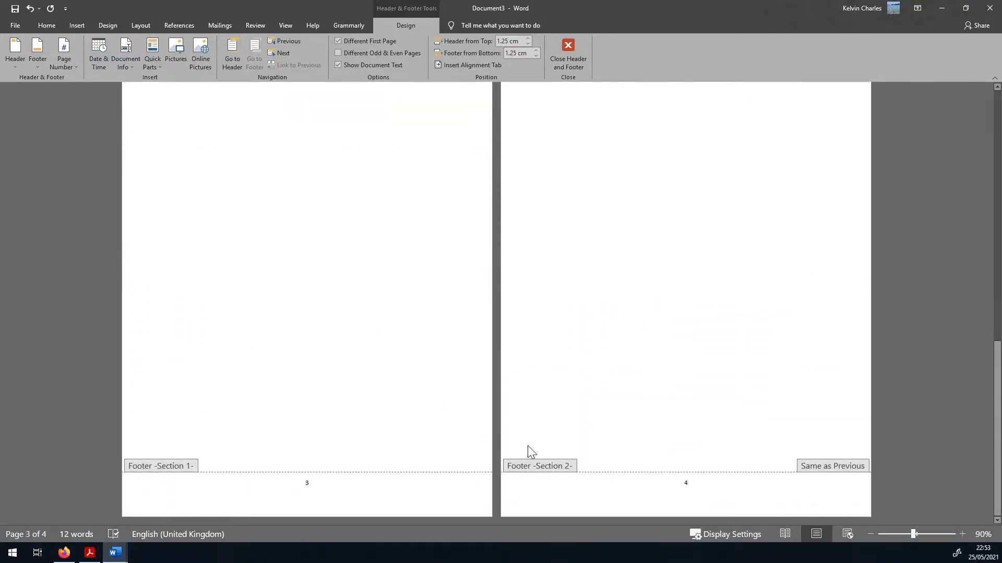
{"action": "left_click", "coordinate": [688, 483]}
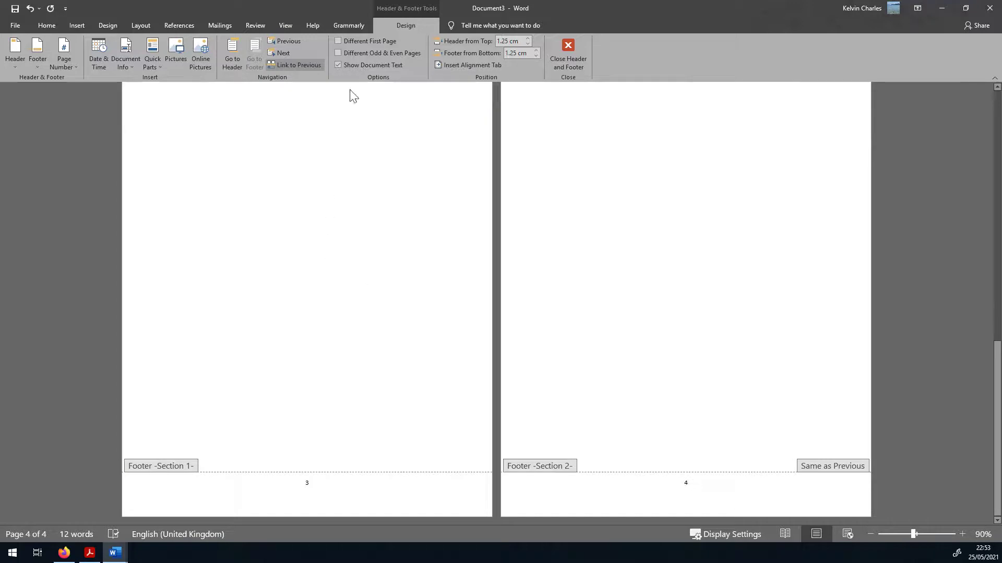
{"action": "left_click", "coordinate": [302, 65]}
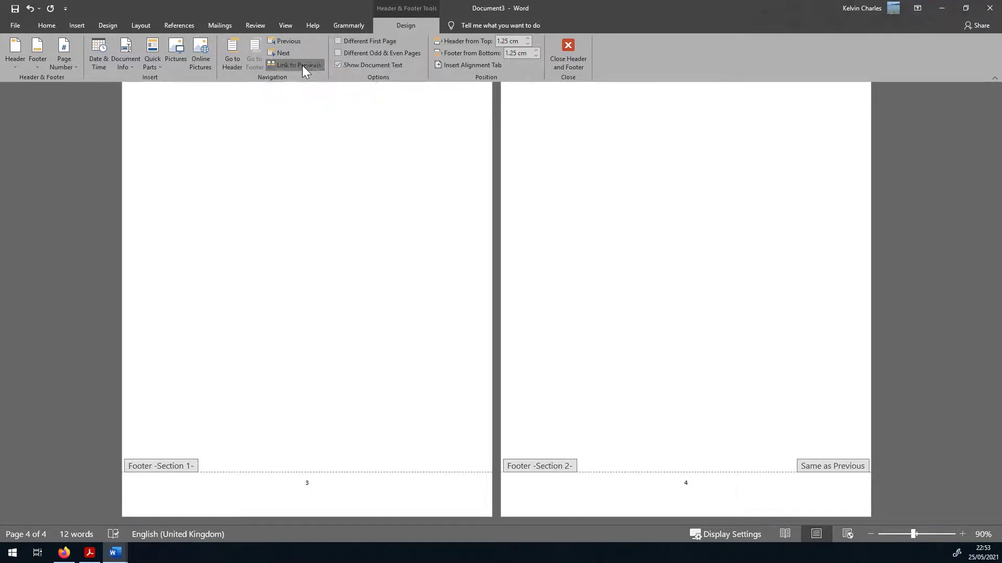
{"action": "double_click", "coordinate": [700, 486]}
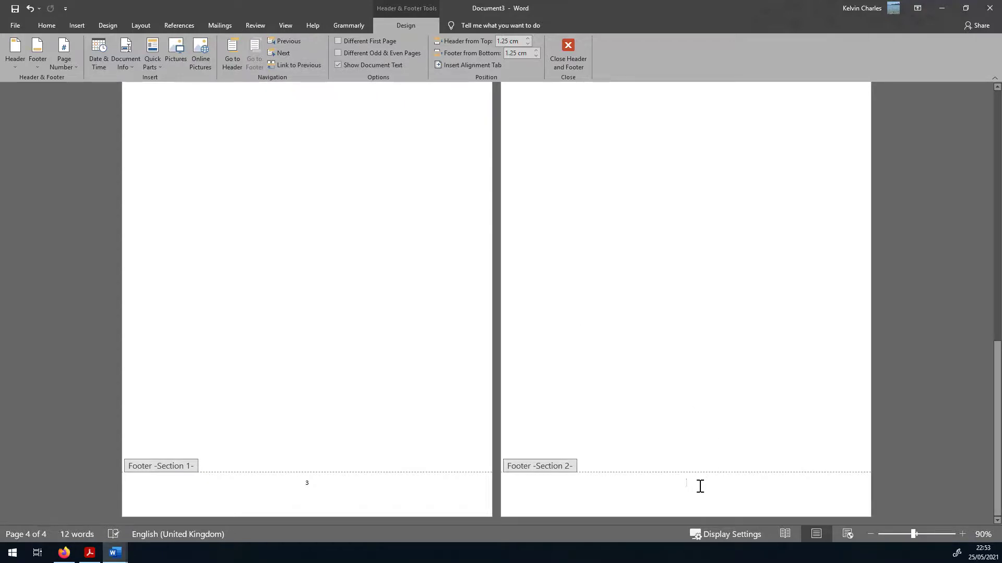
{"action": "scroll", "coordinate": [308, 505], "scroll_direction": "up", "scroll_amount": 5}
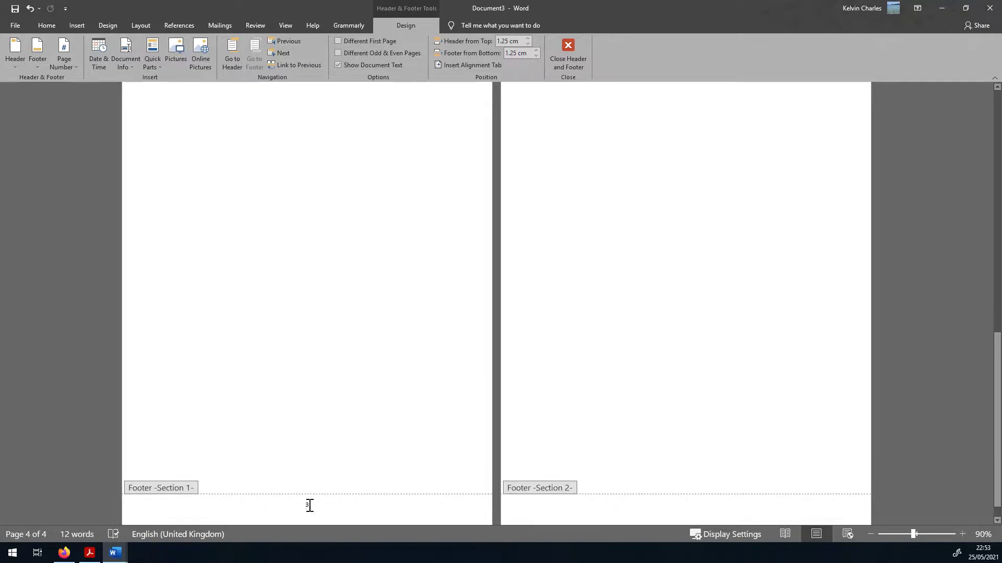
{"action": "scroll", "coordinate": [716, 309], "scroll_direction": "up", "scroll_amount": 3}
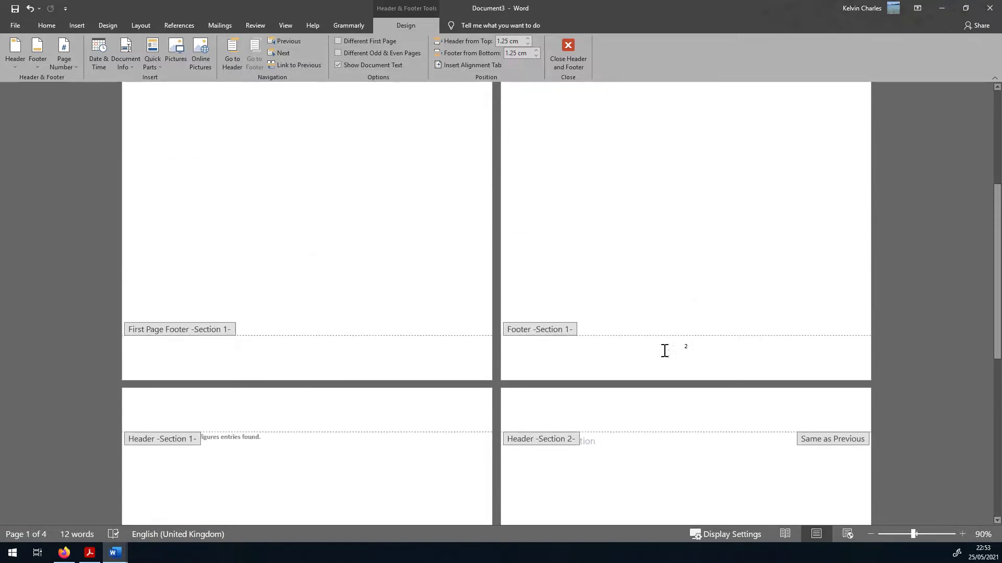
{"action": "scroll", "coordinate": [660, 354], "scroll_direction": "down", "scroll_amount": 10}
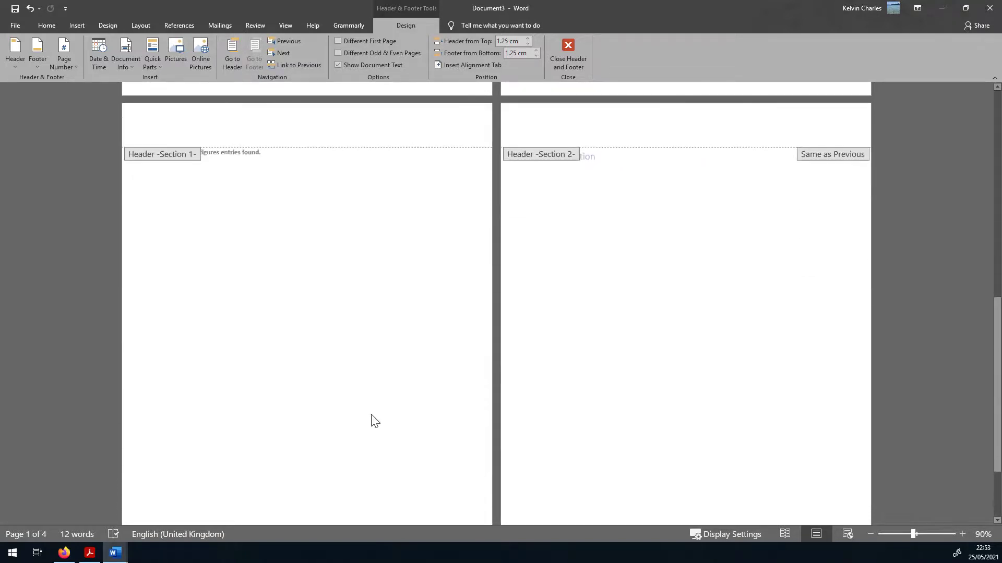
{"action": "left_click", "coordinate": [567, 52]}
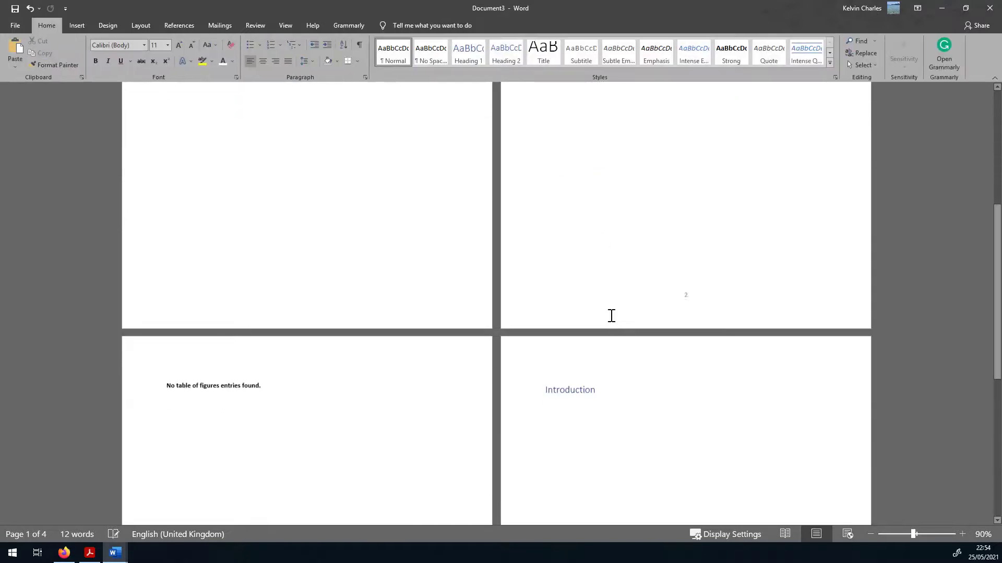
- Change the Section 1 page number format to i, ii, iii and leave footer editing
{"action": "double_click", "coordinate": [685, 206]}
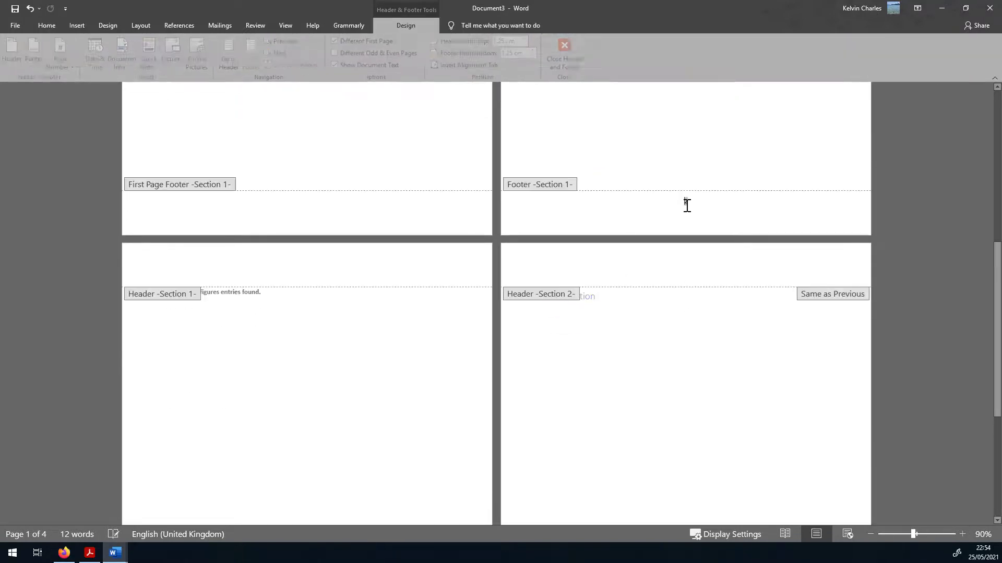
{"action": "right_click", "coordinate": [684, 200]}
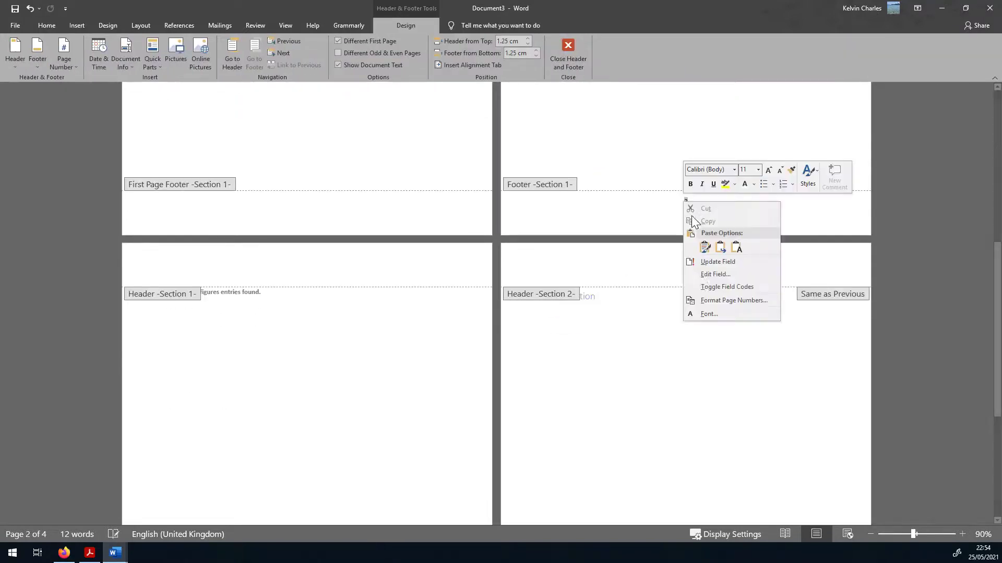
{"action": "left_click", "coordinate": [715, 300]}
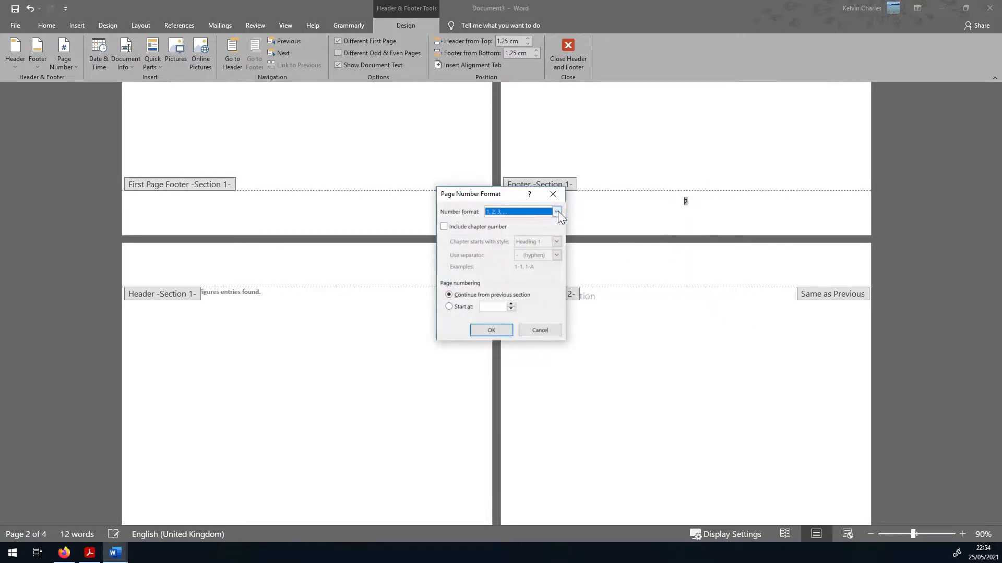
{"action": "left_click", "coordinate": [556, 212]}
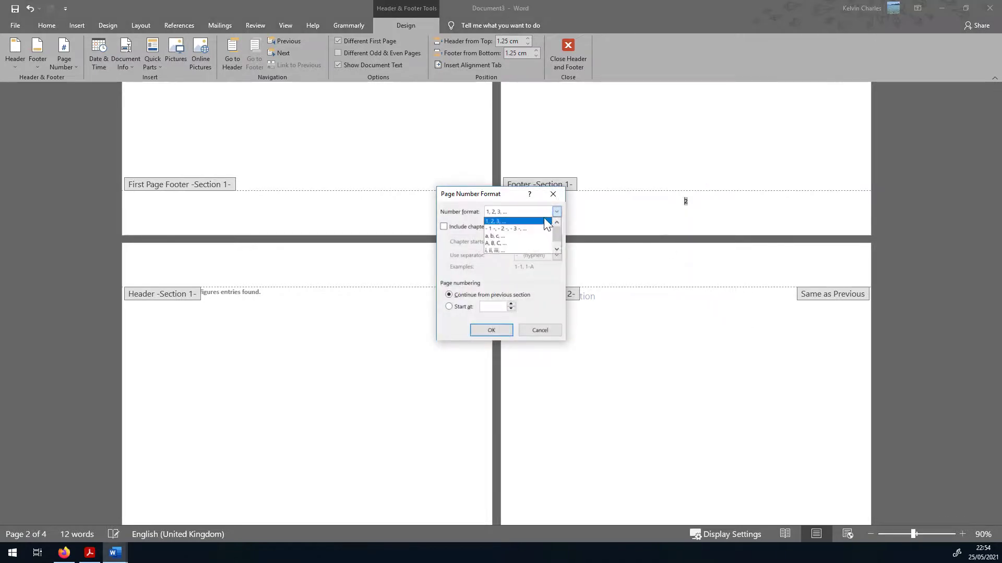
{"action": "left_click", "coordinate": [522, 250]}
{"action": "left_click", "coordinate": [489, 330]}
{"action": "scroll", "coordinate": [747, 326], "scroll_direction": "up", "scroll_amount": 2}
{"action": "scroll", "coordinate": [726, 351], "scroll_direction": "down", "scroll_amount": 6}
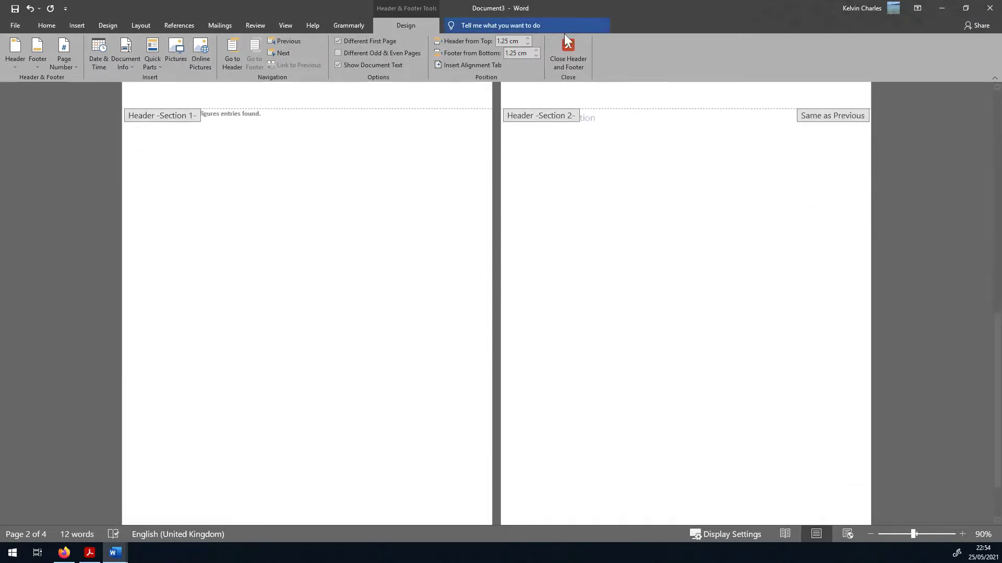
{"action": "left_click", "coordinate": [579, 67]}
{"action": "scroll", "coordinate": [646, 144], "scroll_direction": "down", "scroll_amount": 5}
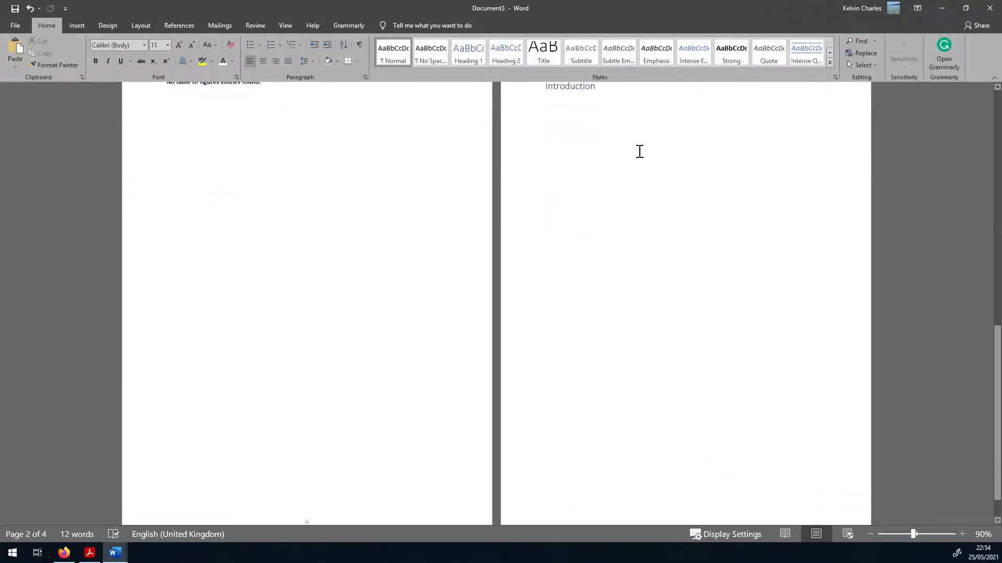
- Insert a centred plain page number at the bottom of the Introduction page in Section 2
{"action": "scroll", "coordinate": [615, 179], "scroll_direction": "up", "scroll_amount": 4}
{"action": "left_click", "coordinate": [624, 227]}
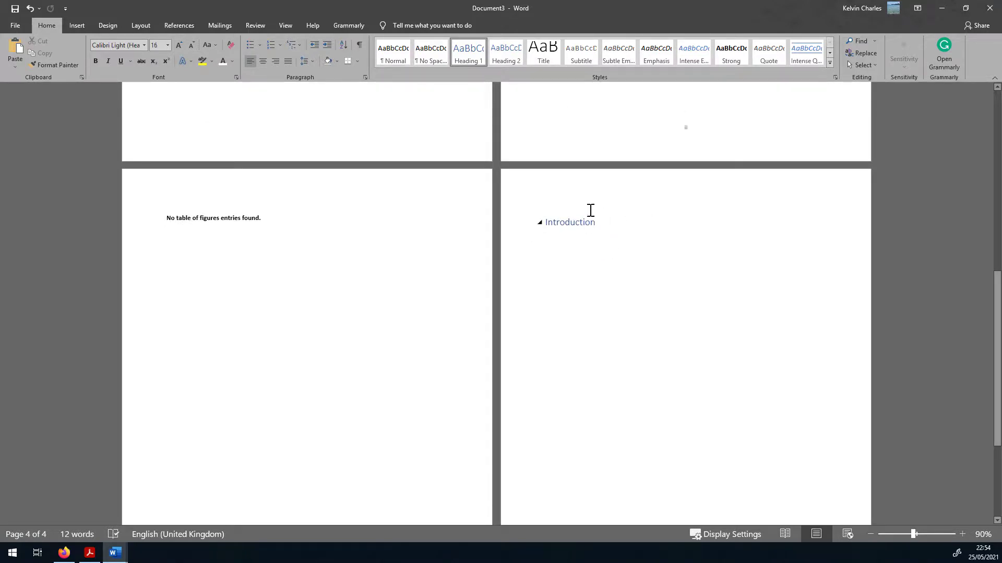
{"action": "left_click", "coordinate": [77, 25]}
{"action": "left_click", "coordinate": [570, 53]}
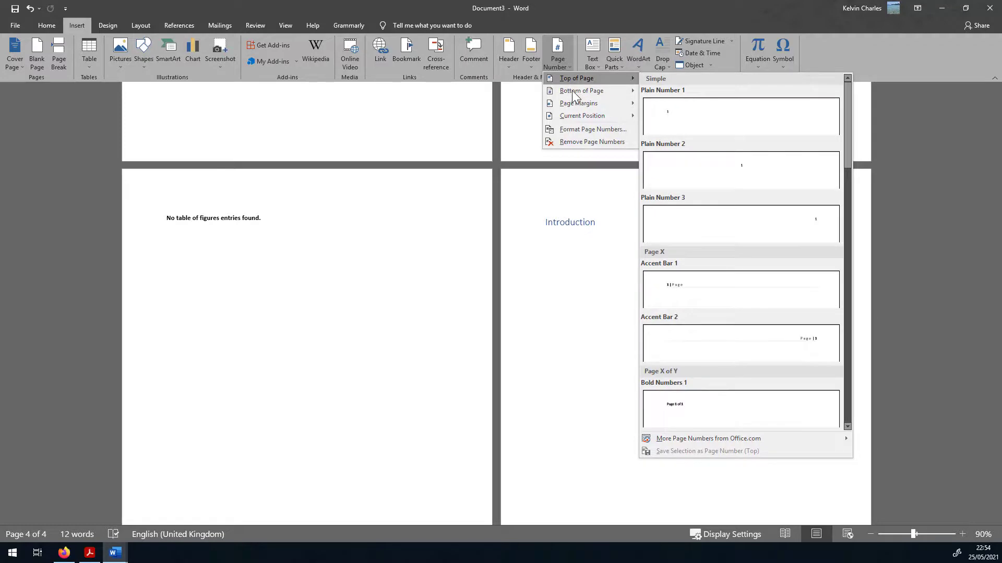
{"action": "mouse_move", "coordinate": [581, 92]}
{"action": "left_click", "coordinate": [744, 184]}
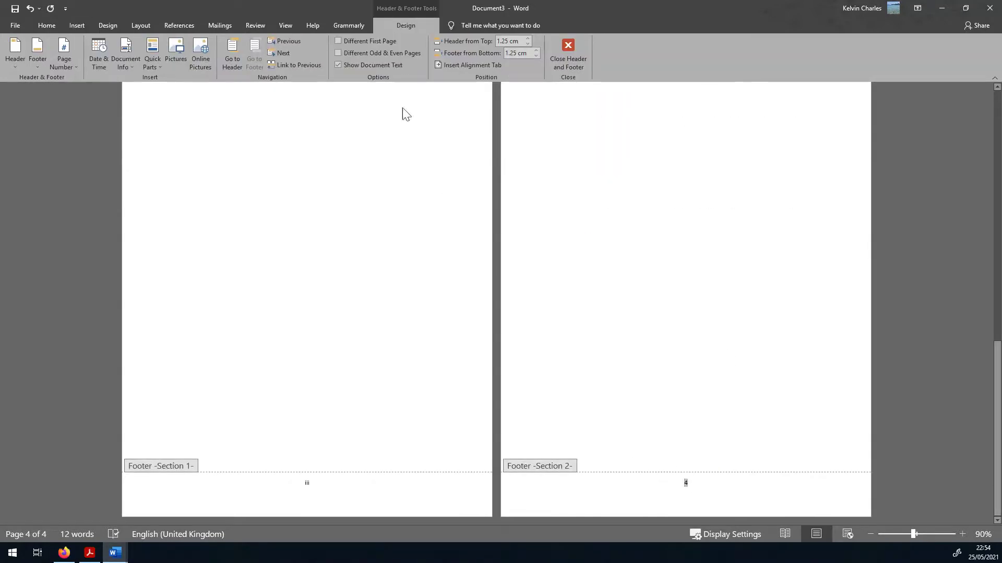
- Set the Section 2 page numbering to start at 1 and leave footer editing
{"action": "right_click", "coordinate": [686, 489]}
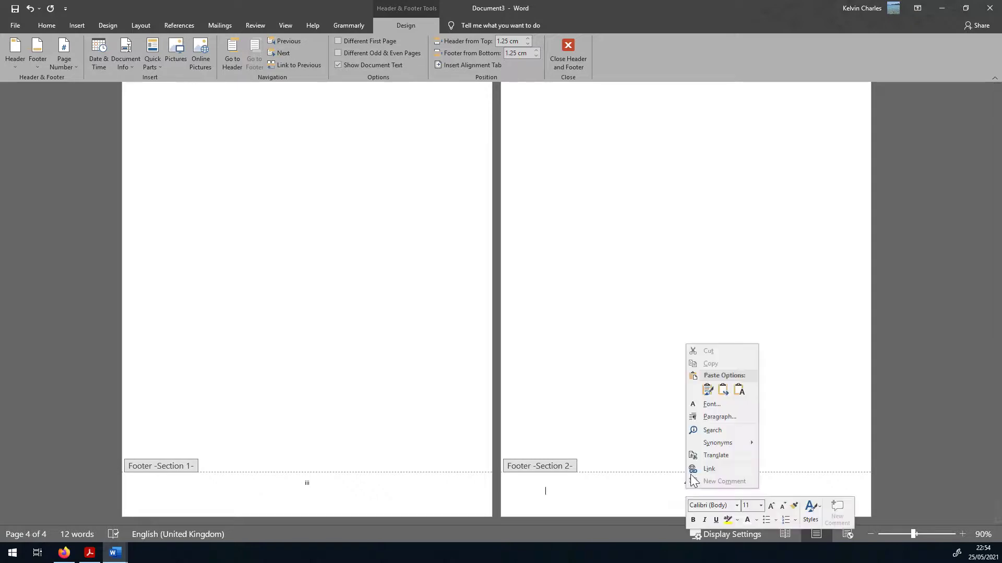
{"action": "left_click", "coordinate": [690, 485]}
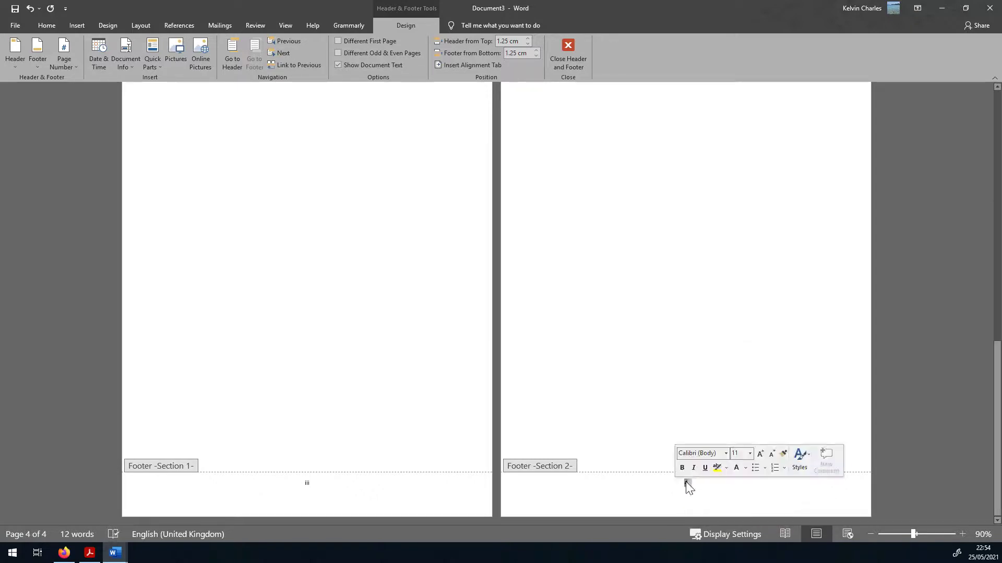
{"action": "right_click", "coordinate": [687, 483]}
{"action": "left_click", "coordinate": [702, 469]}
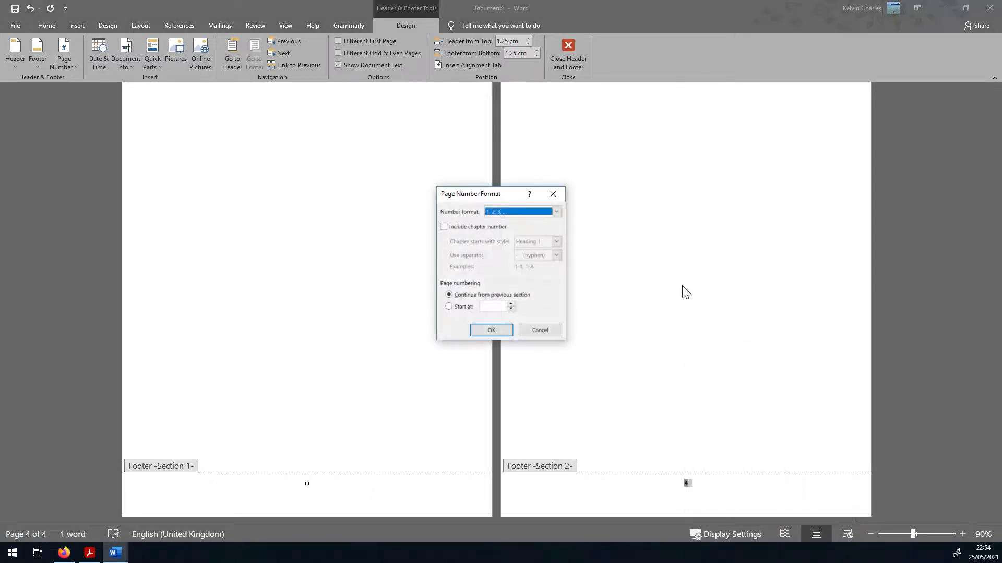
{"action": "left_click", "coordinate": [469, 307]}
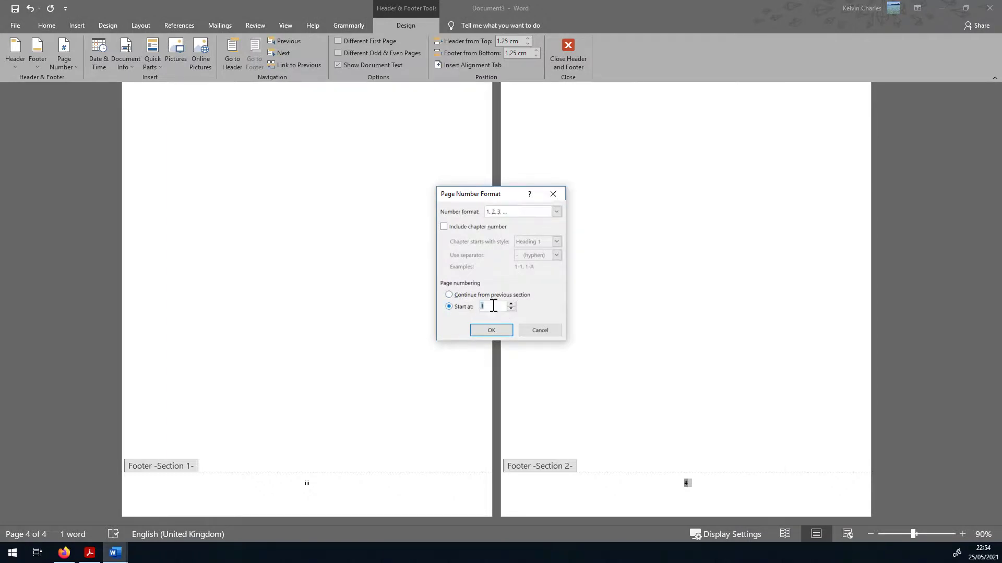
{"action": "left_click", "coordinate": [508, 330]}
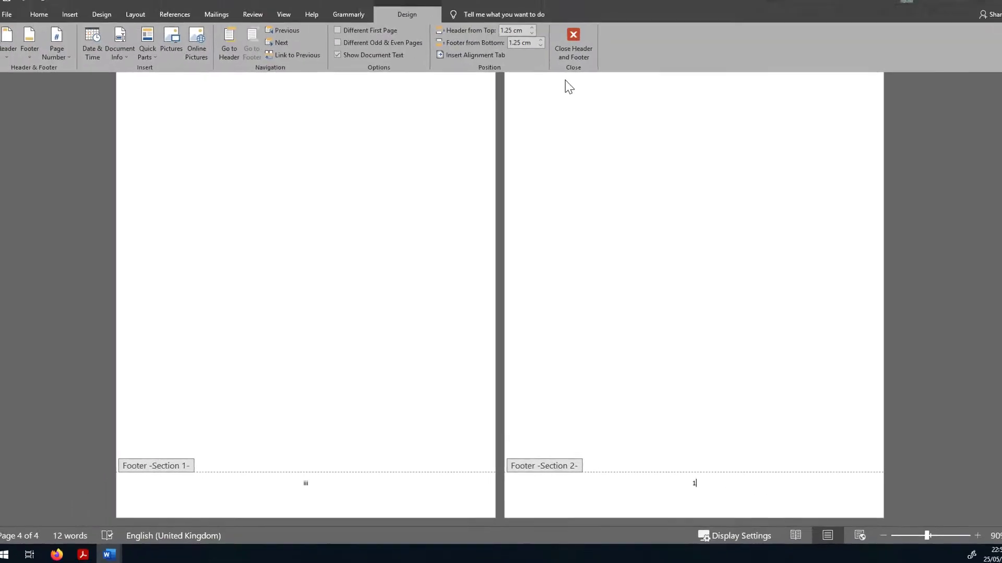
{"action": "double_click", "coordinate": [698, 446]}
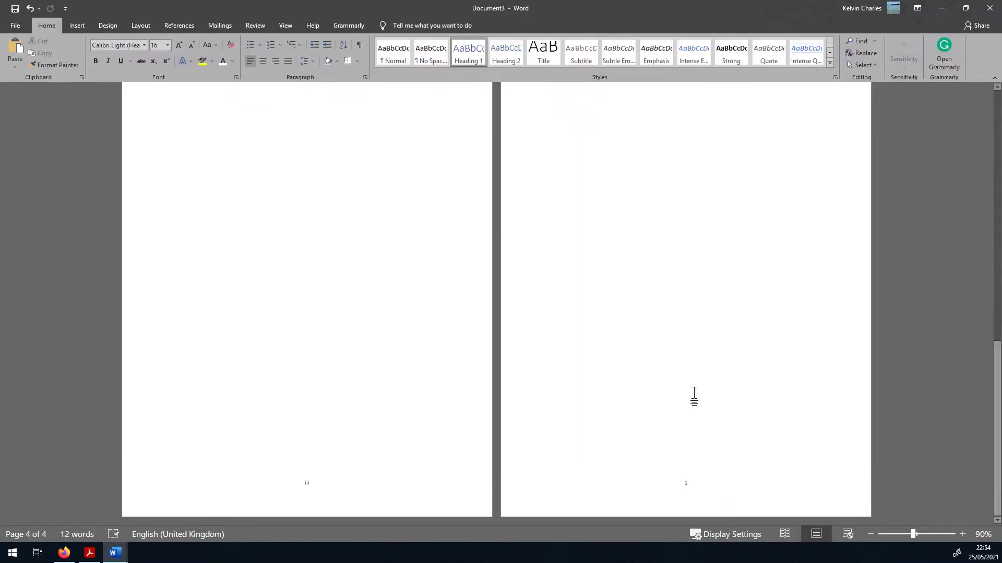
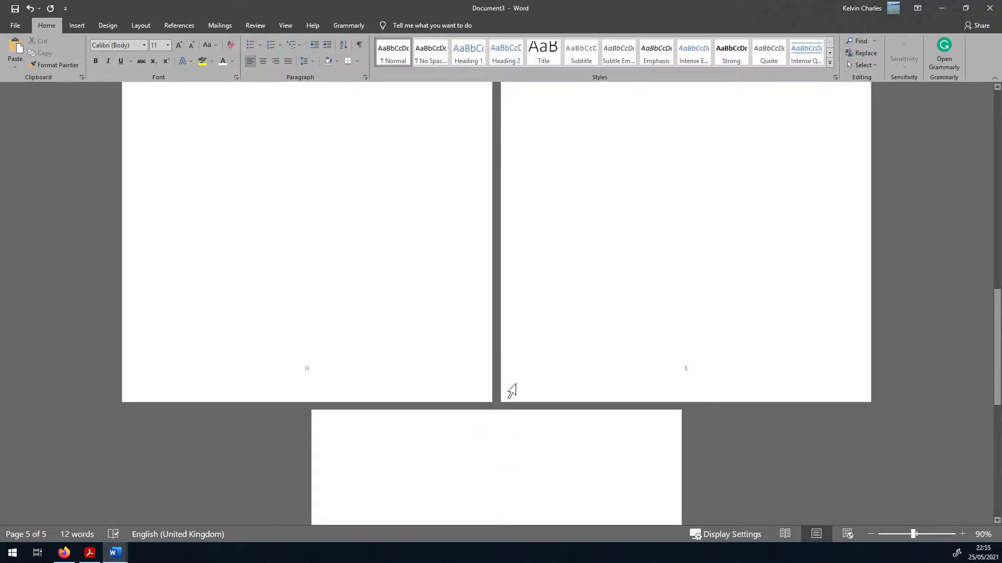
- Examine the page numbers in the footers from the front page through the Introduction to the last page
{"action": "scroll", "coordinate": [599, 324], "scroll_direction": "up", "scroll_amount": 3}
{"action": "scroll", "coordinate": [587, 310], "scroll_direction": "up", "scroll_amount": 6}
{"action": "scroll", "coordinate": [382, 240], "scroll_direction": "up", "scroll_amount": 12}
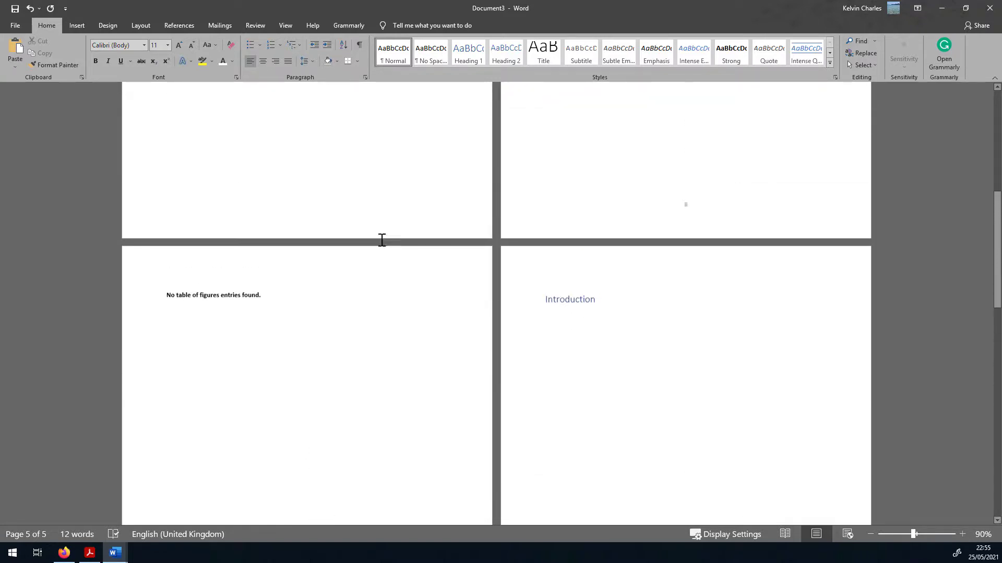
{"action": "scroll", "coordinate": [385, 245], "scroll_direction": "down", "scroll_amount": 7}
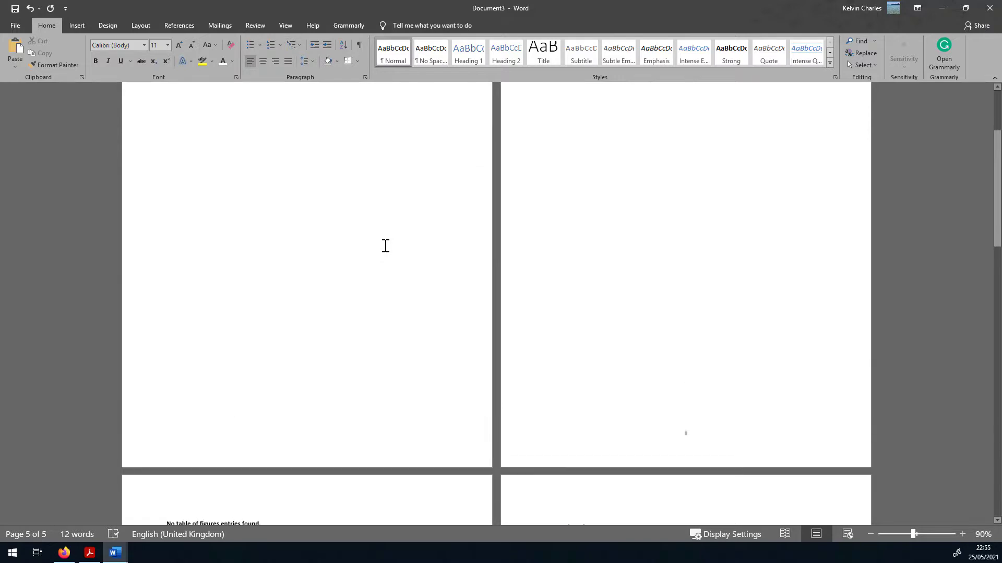
{"action": "scroll", "coordinate": [390, 239], "scroll_direction": "up", "scroll_amount": 4}
{"action": "scroll", "coordinate": [392, 238], "scroll_direction": "up", "scroll_amount": 4}
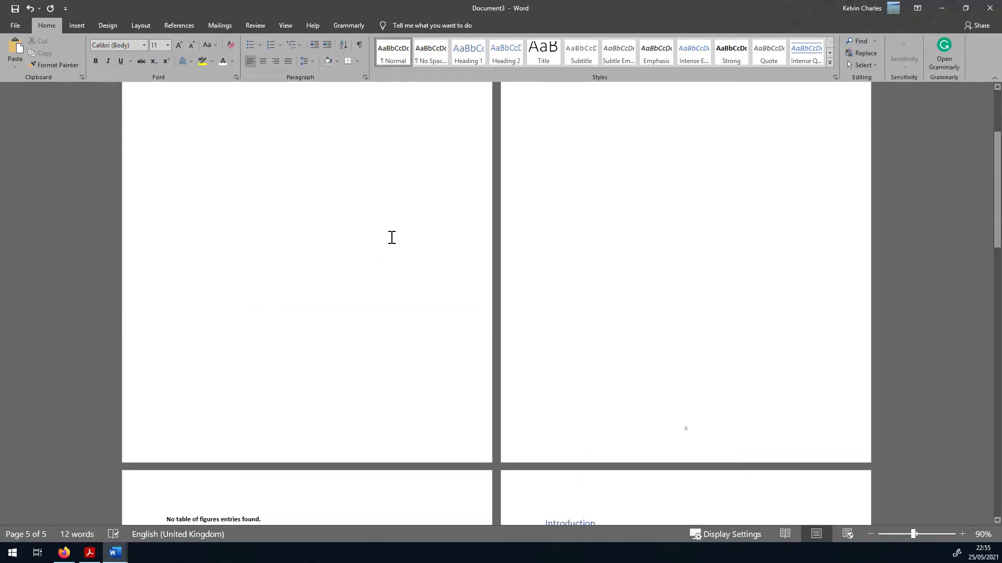
{"action": "scroll", "coordinate": [392, 238], "scroll_direction": "down", "scroll_amount": 3}
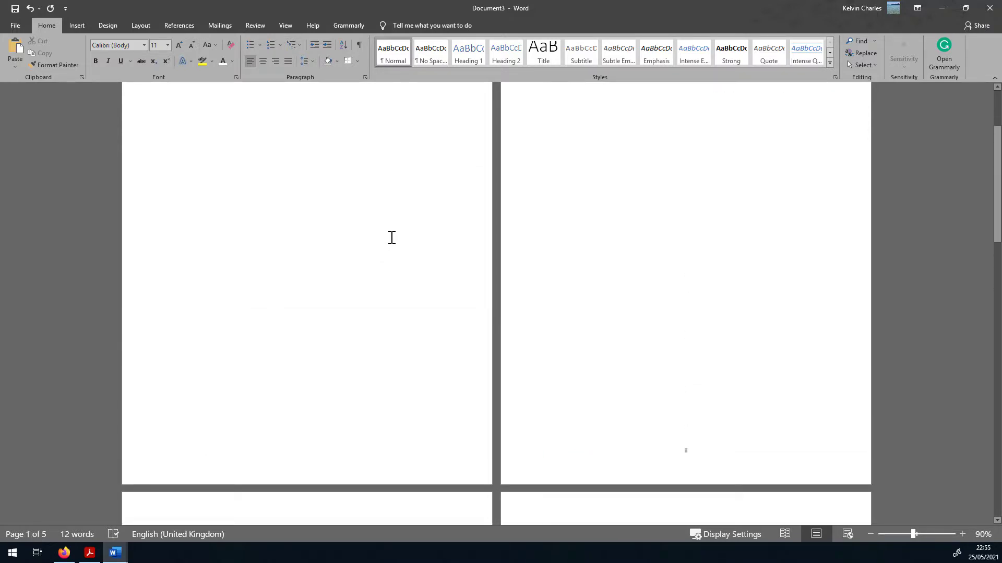
{"action": "scroll", "coordinate": [392, 237], "scroll_direction": "down", "scroll_amount": 11}
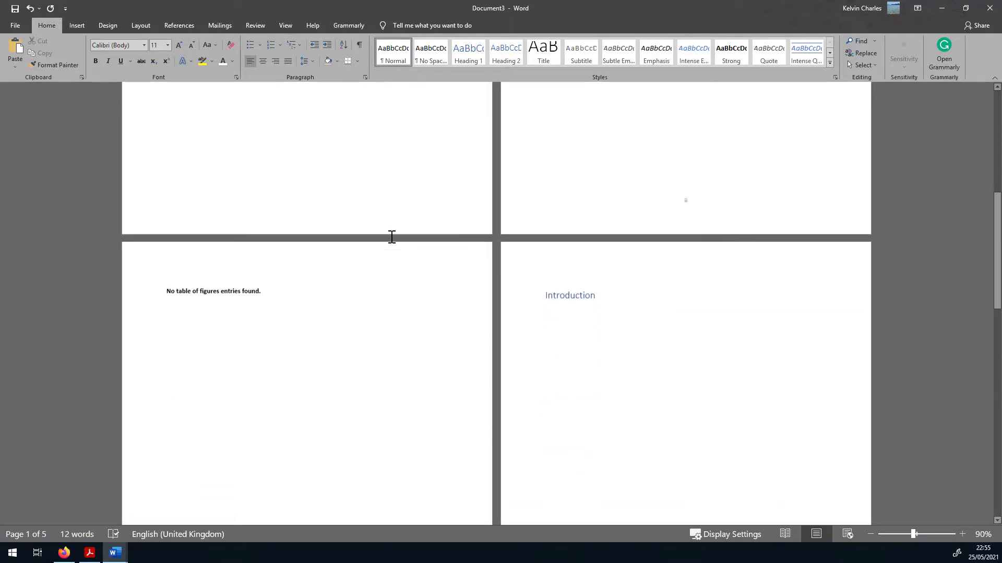
{"action": "scroll", "coordinate": [392, 237], "scroll_direction": "down", "scroll_amount": 19}
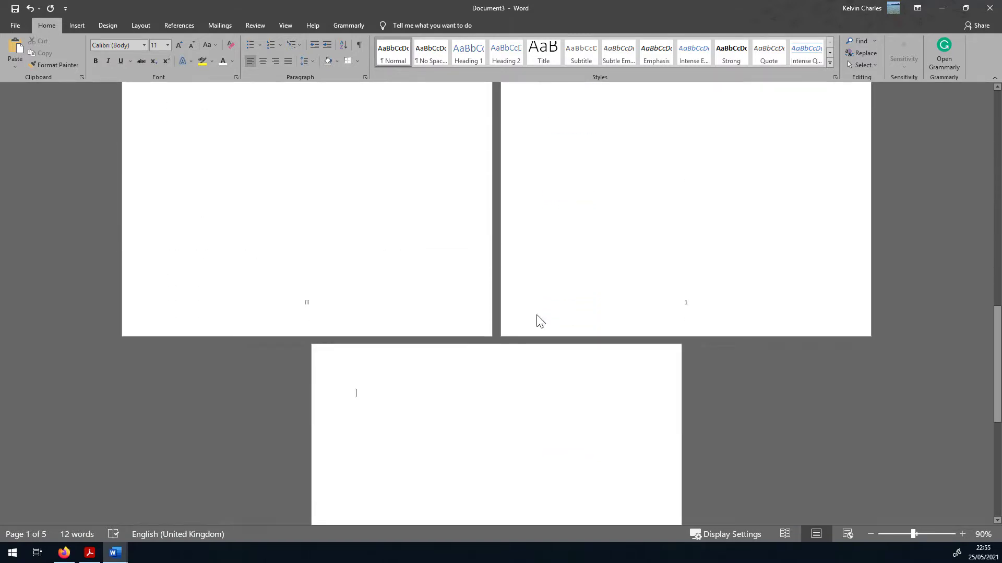
{"action": "scroll", "coordinate": [684, 349], "scroll_direction": "down", "scroll_amount": 5}
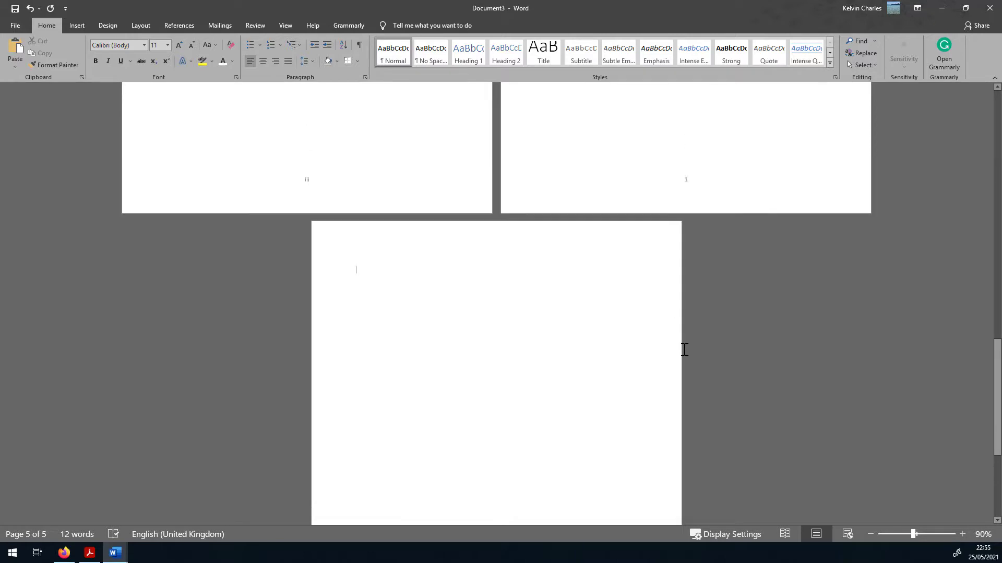
{"action": "scroll", "coordinate": [685, 349], "scroll_direction": "up", "scroll_amount": 13}
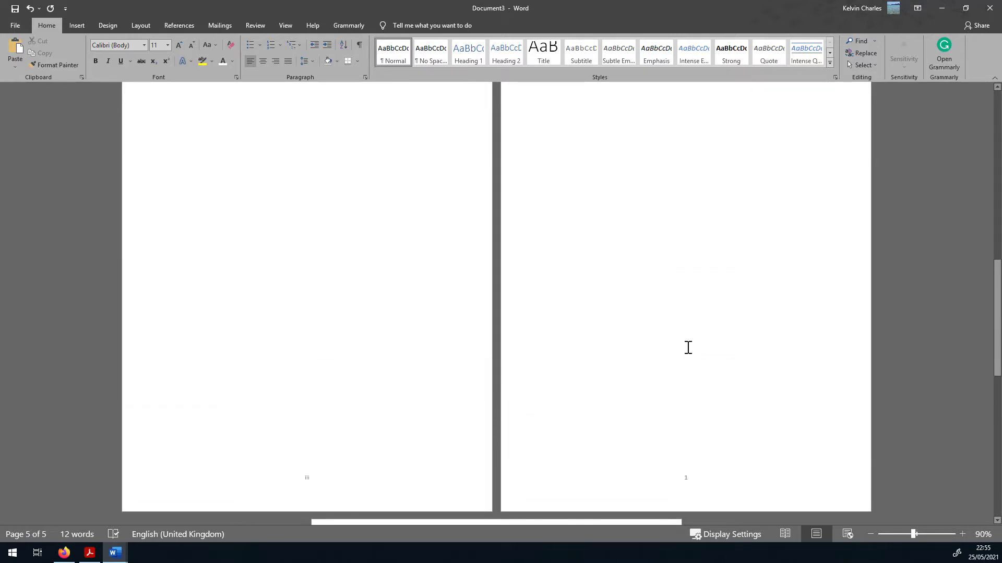
{"action": "scroll", "coordinate": [690, 348], "scroll_direction": "up", "scroll_amount": 20}
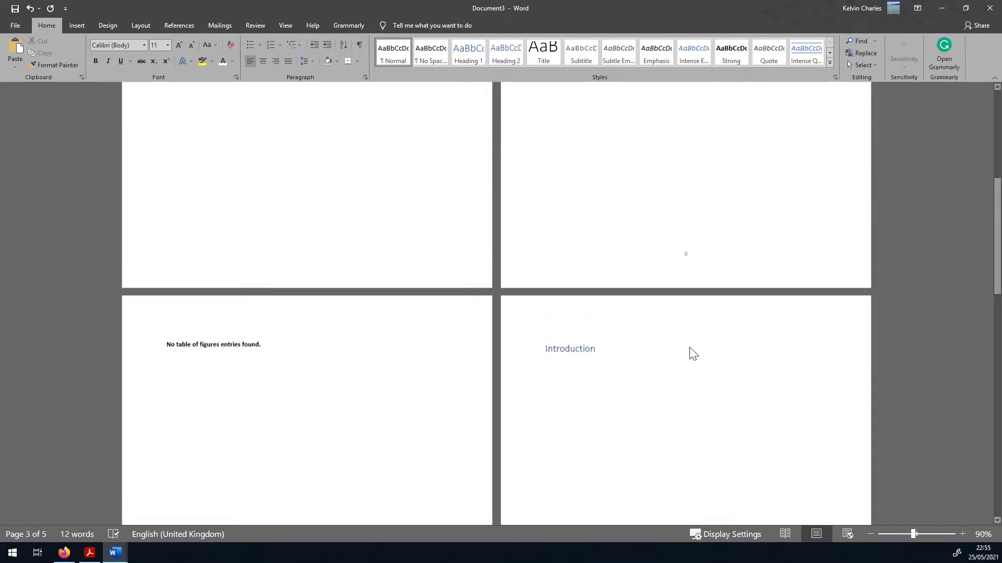
{"action": "scroll", "coordinate": [690, 347], "scroll_direction": "up", "scroll_amount": 7}
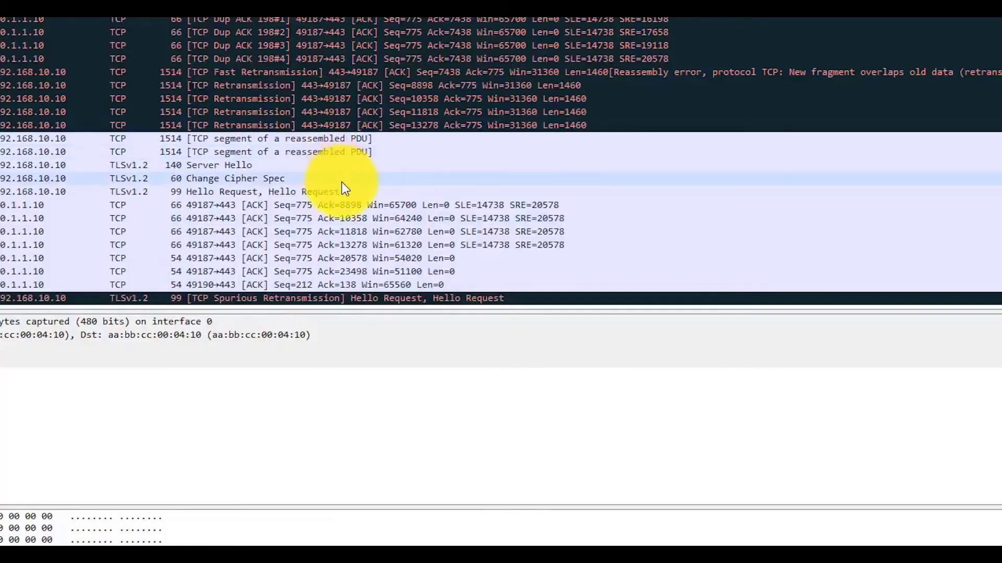
{"action": "scroll", "coordinate": [343, 183], "scroll_direction": "down", "scroll_amount": 3}
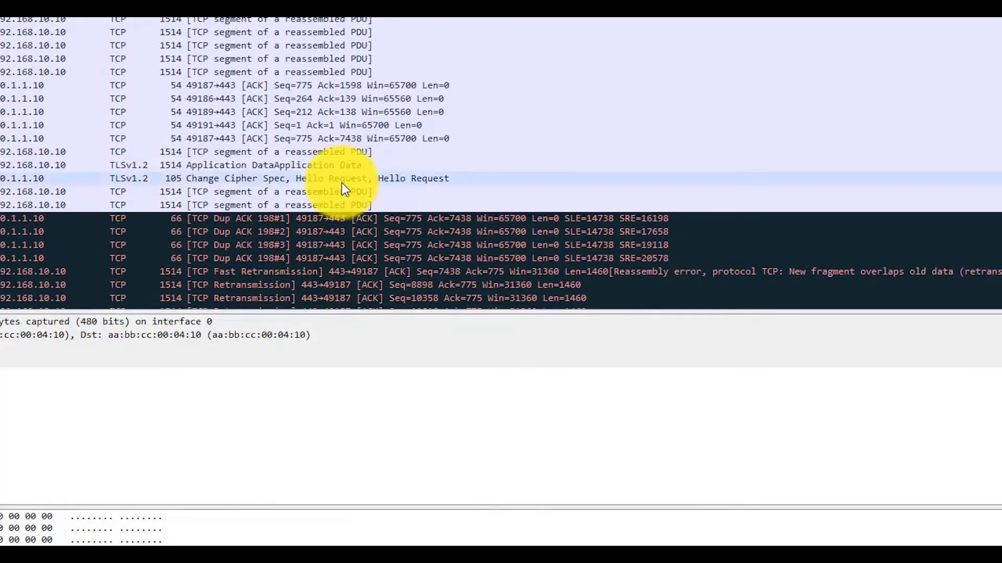